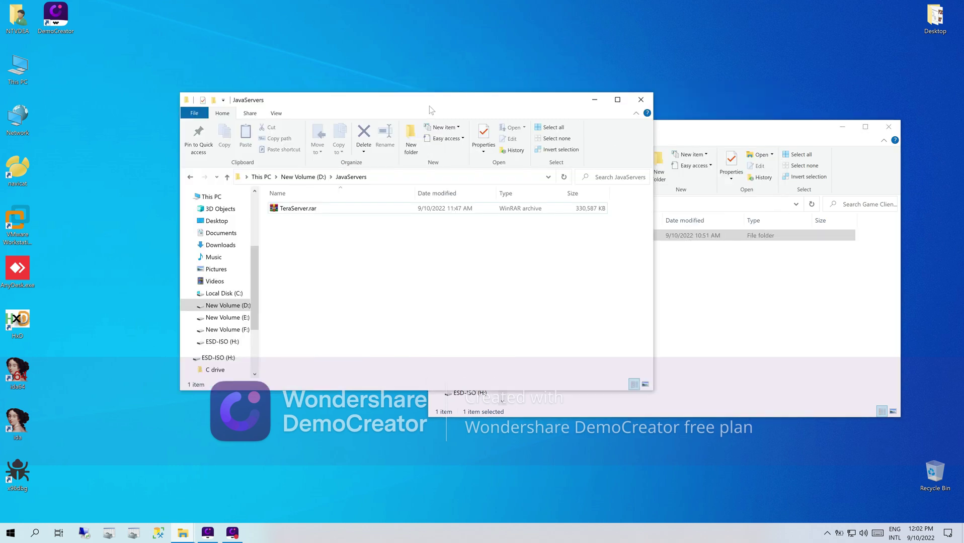
- Look inside the TeraClient folder, minimize it, and select TeraServer.rar in the JavaServers folder
click(662, 136)
double_click(537, 235)
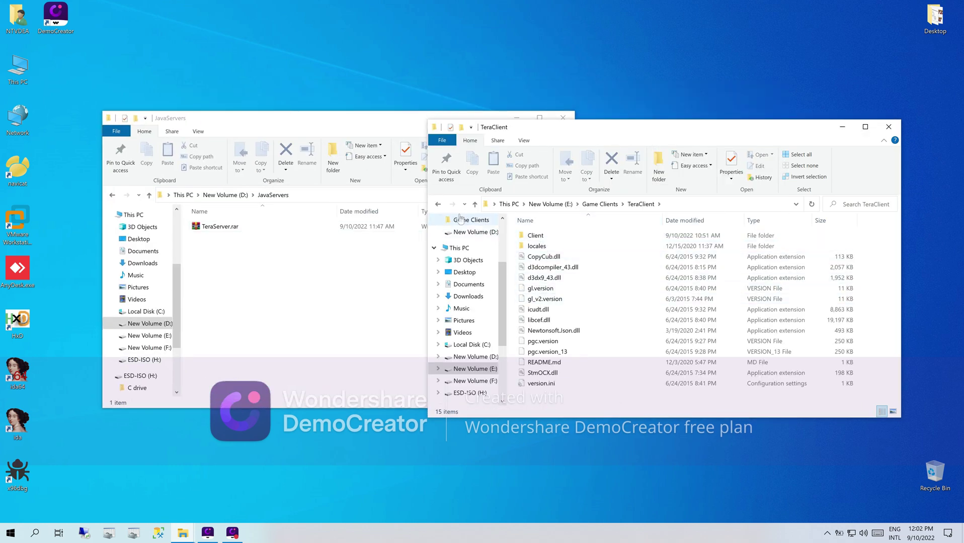
click(842, 128)
drag(375, 130, 563, 128)
click(419, 227)
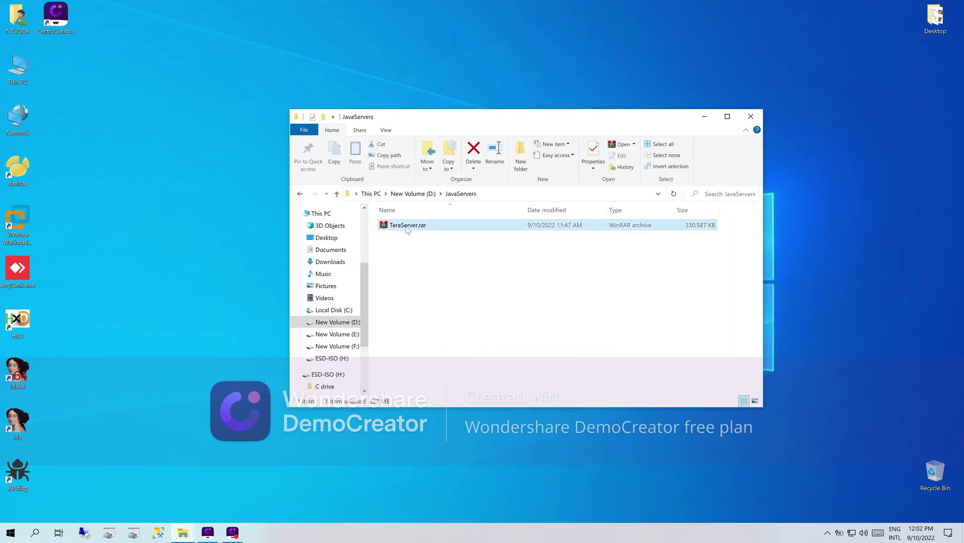
- Extract TeraServer.rar in place, then delete the archive
right_click(407, 230)
click(428, 267)
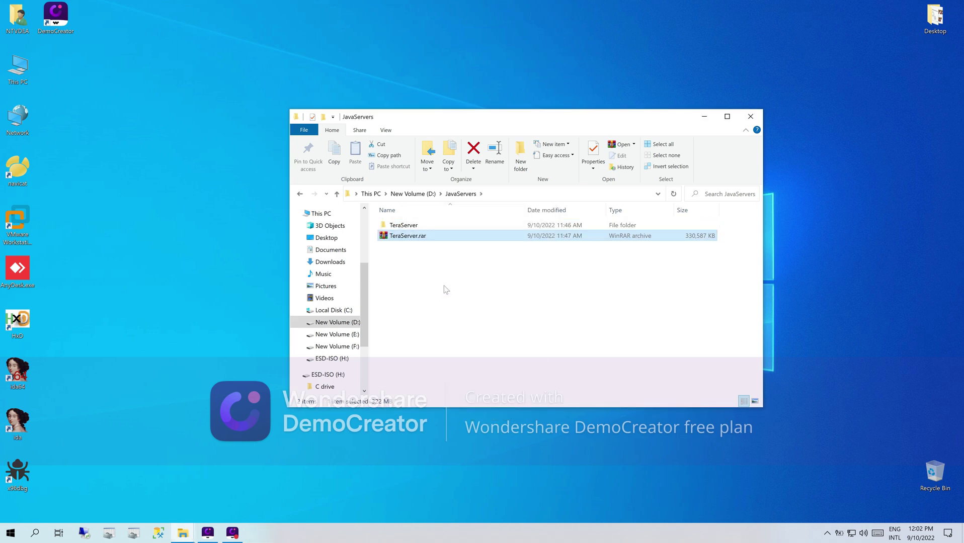
right_click(416, 240)
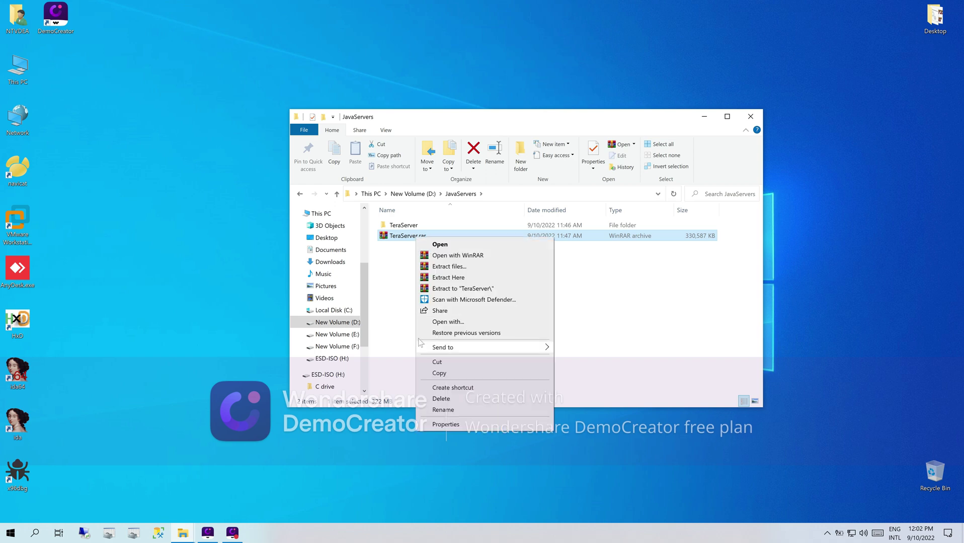
click(436, 398)
- In the TeraServer folder, extract the four inner .rar archives, delete them, and select the setup script
double_click(404, 225)
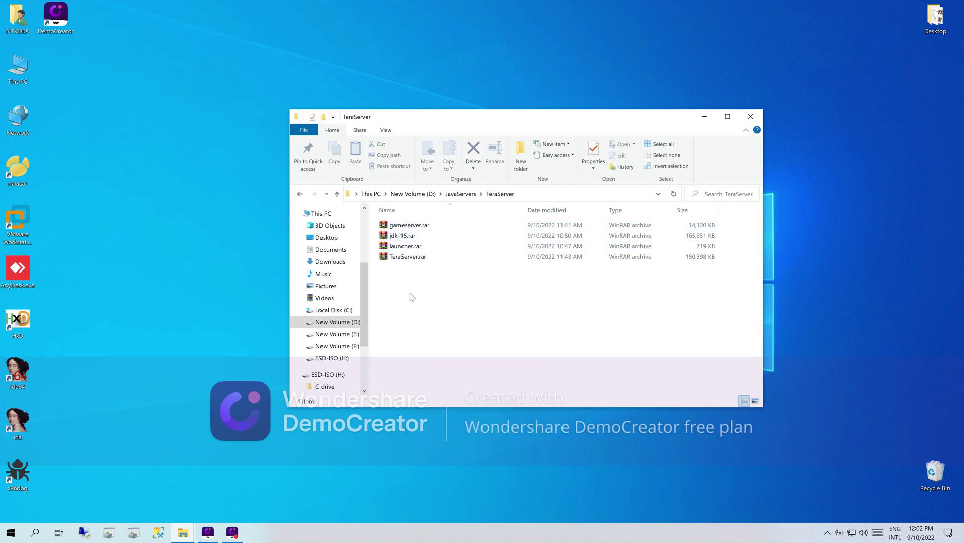
drag(399, 280, 401, 225)
right_click(401, 225)
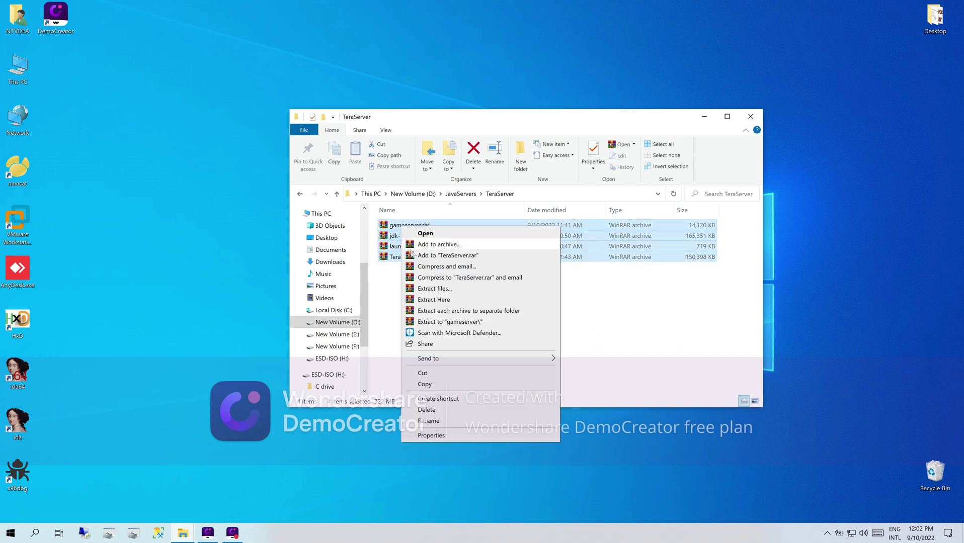
click(433, 300)
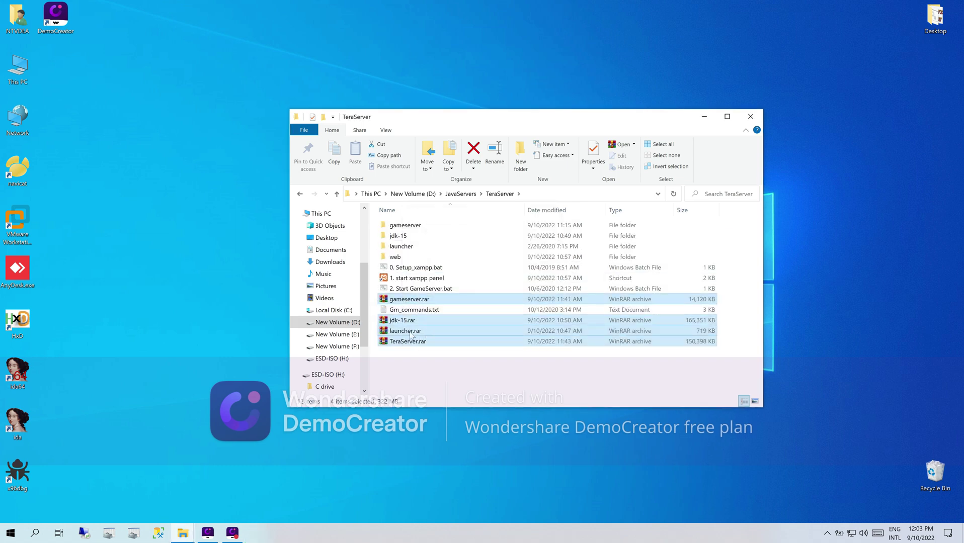
right_click(412, 333)
click(436, 299)
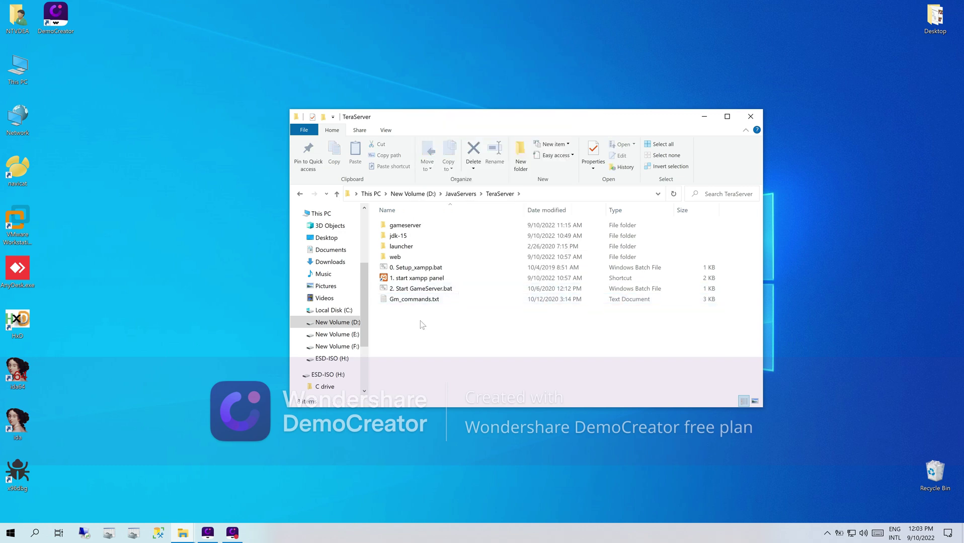
click(401, 247)
click(396, 257)
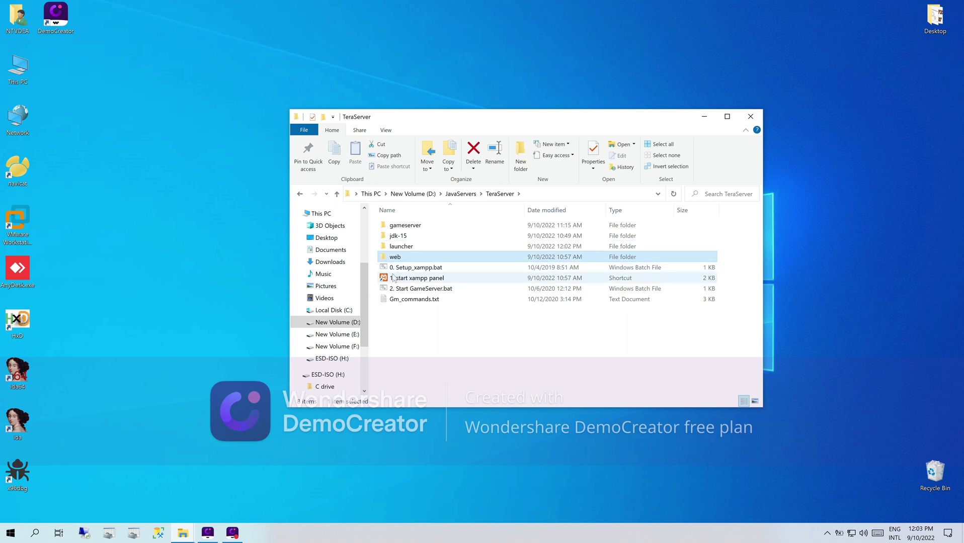
click(414, 268)
- Run 0. Setup_xampp.bat, answer 1 to refresh XAMPP now, and close the console when done
double_click(415, 270)
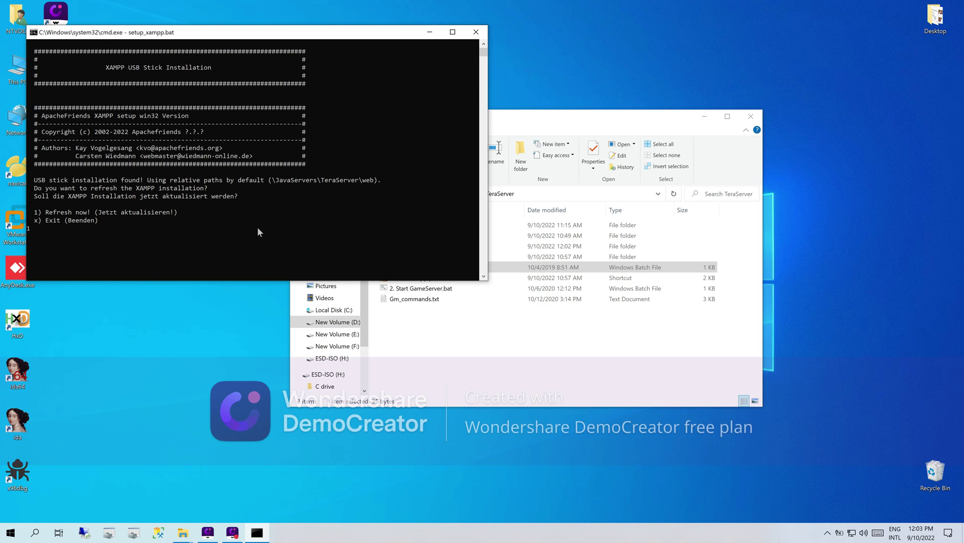
text(1)
key(Return)
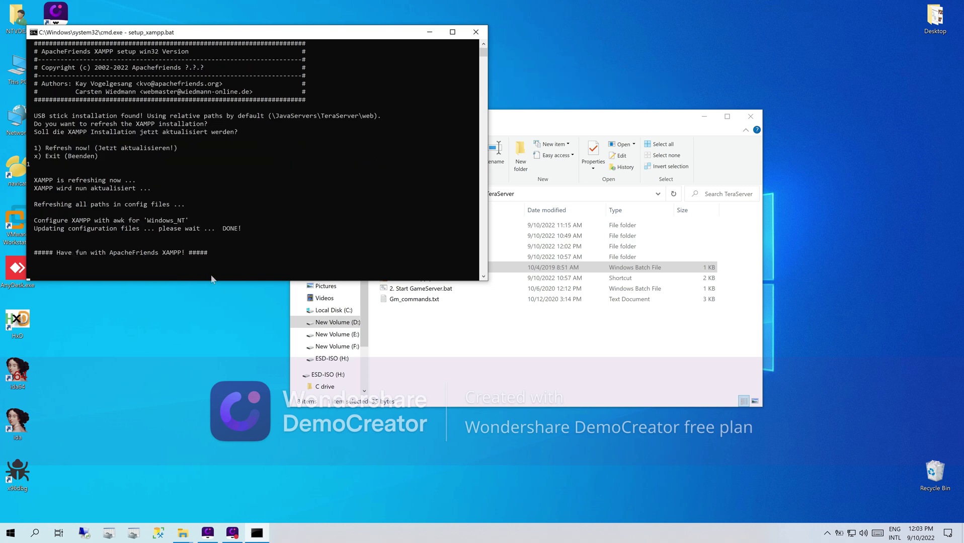
click(475, 32)
- Launch the XAMPP panel, start Apache and MySQL, and allow both through the firewall
double_click(434, 281)
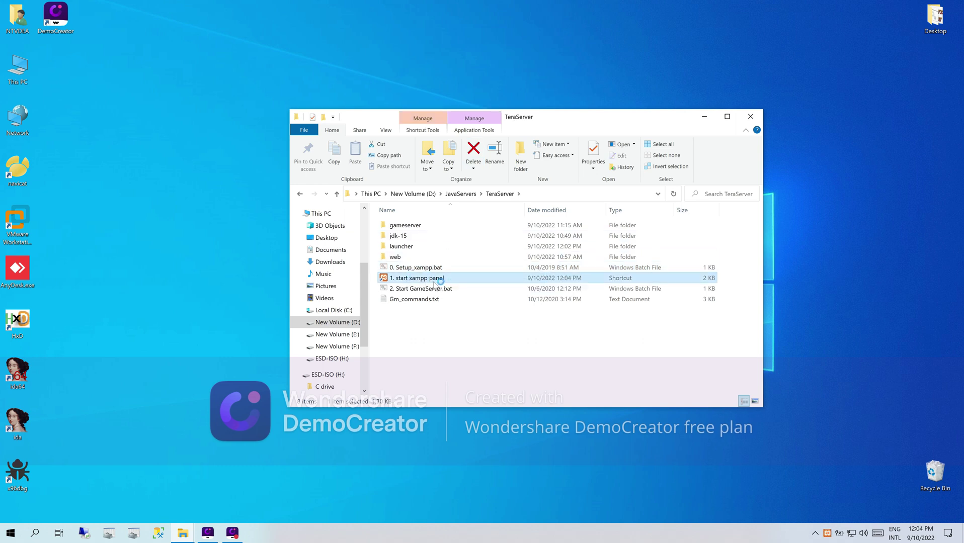
click(520, 269)
click(523, 282)
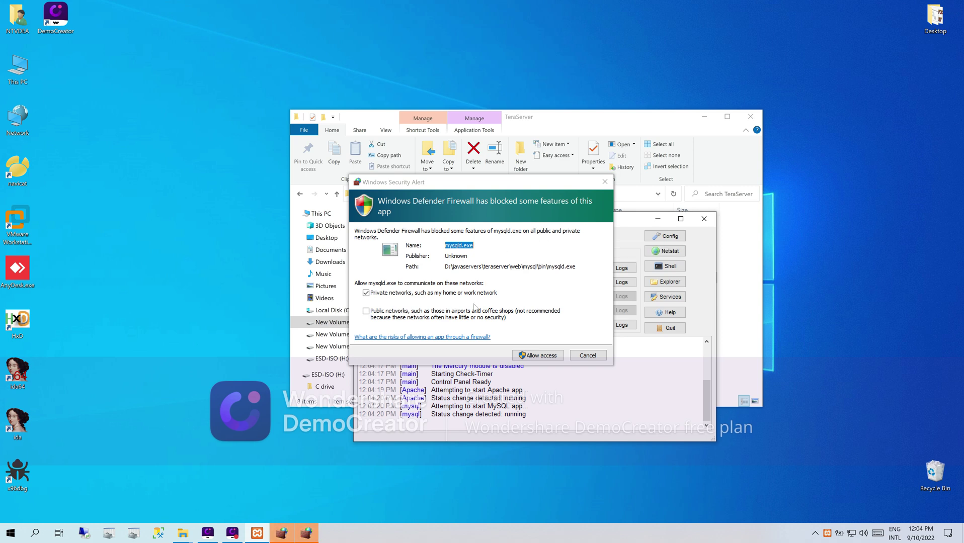
click(518, 354)
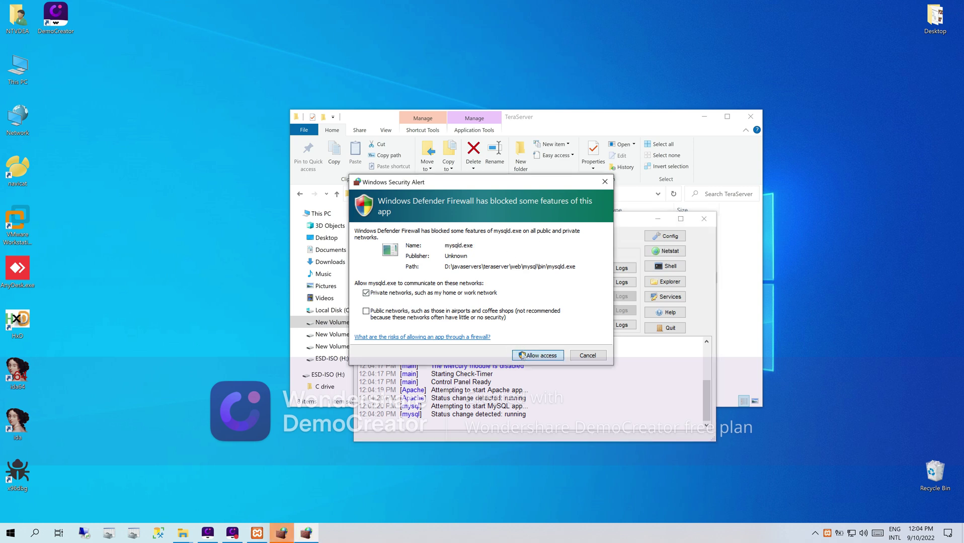
click(522, 355)
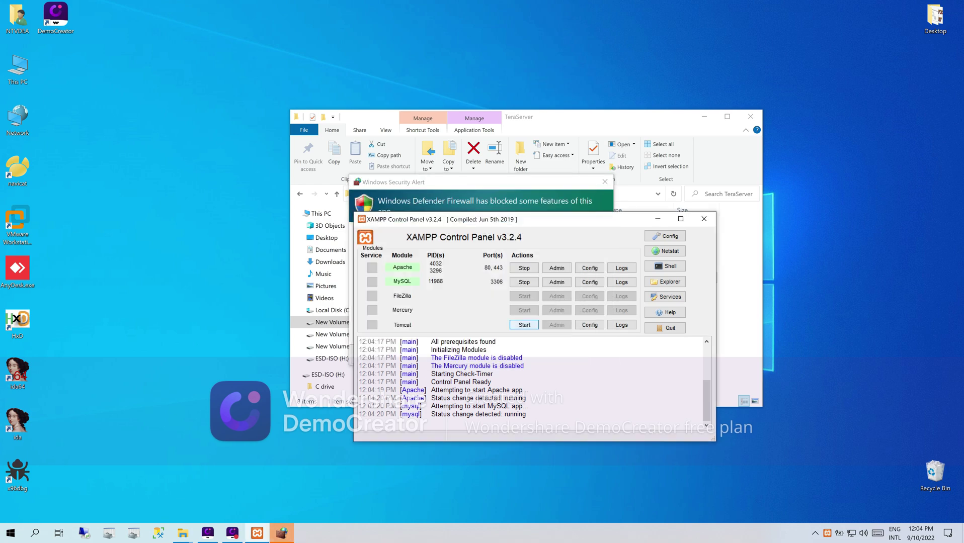
click(523, 354)
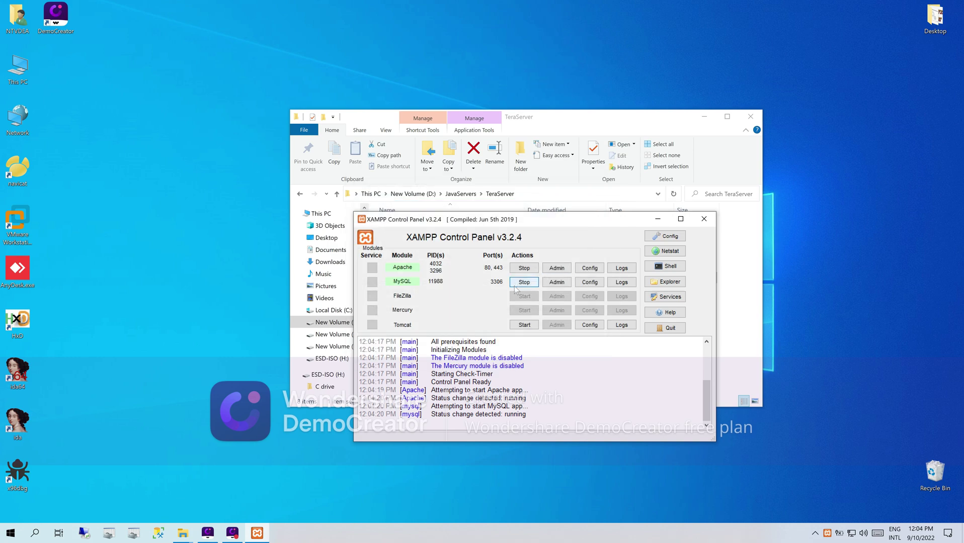
- Rearrange the windows and open phpMyAdmin via MySQL Admin
drag(541, 225, 300, 246)
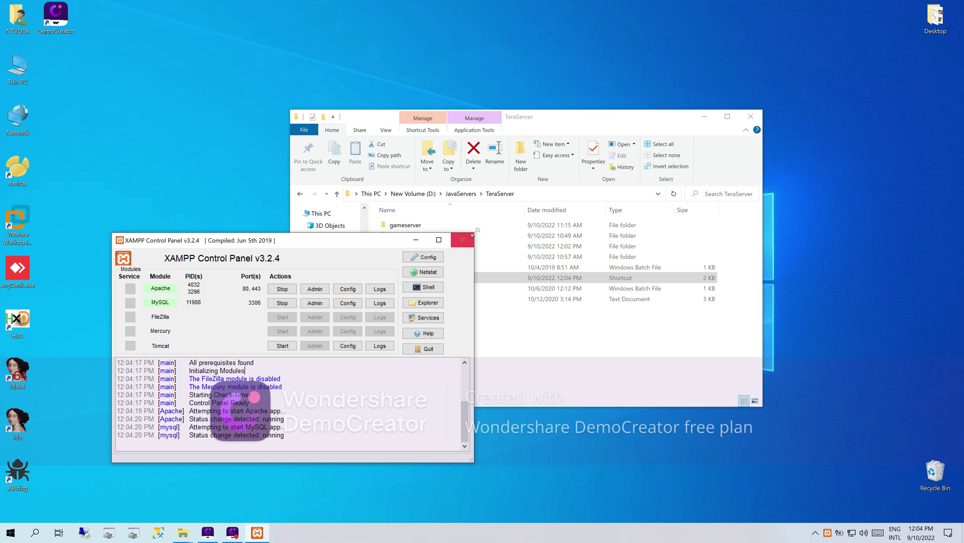
drag(476, 231, 459, 257)
drag(522, 119, 570, 119)
drag(317, 267, 303, 278)
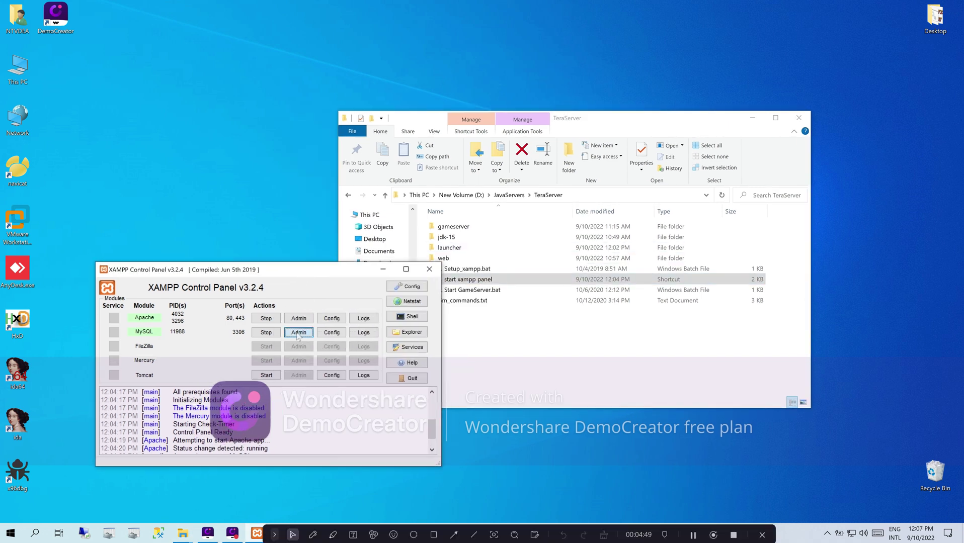
click(306, 334)
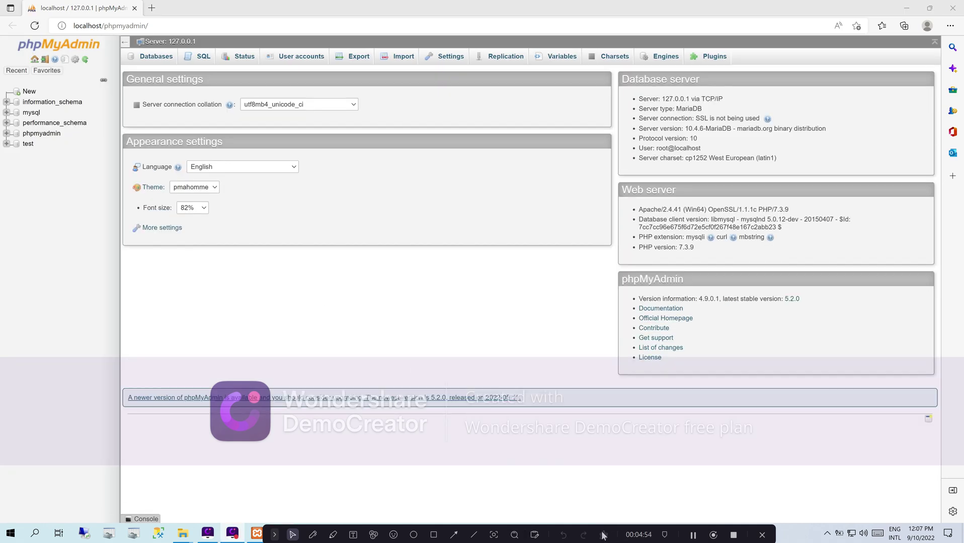
- Create a database named tera_shock from the New page and open it in the sidebar
drag(604, 529, 645, 529)
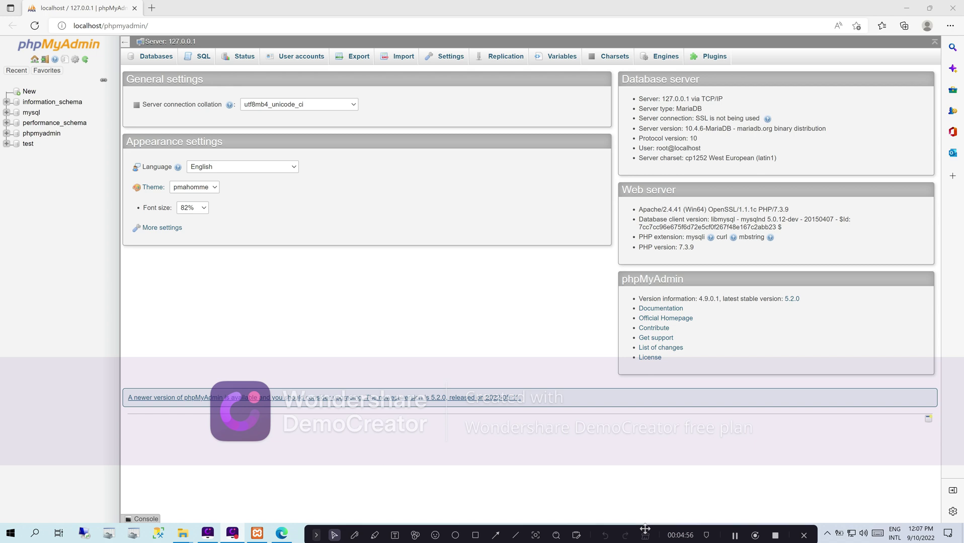
click(29, 92)
click(200, 138)
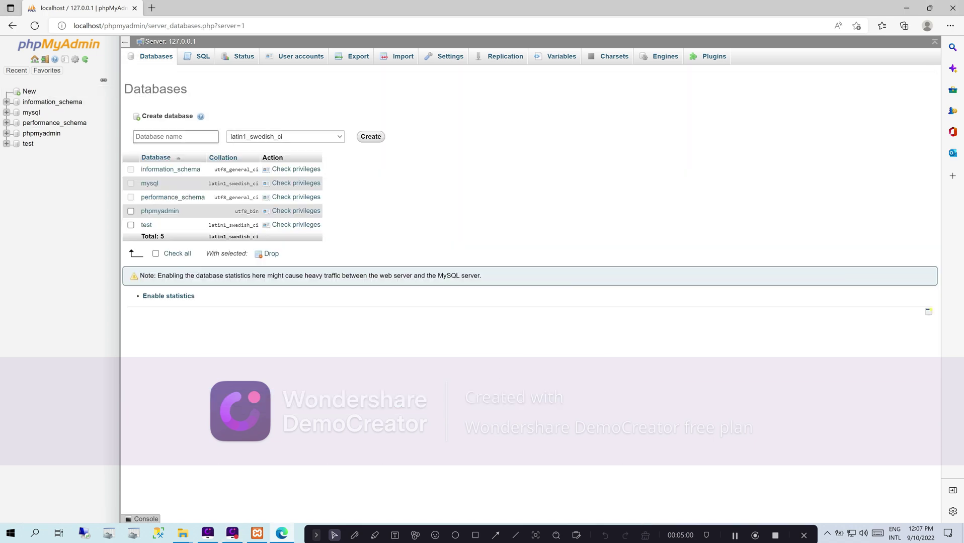
click(156, 170)
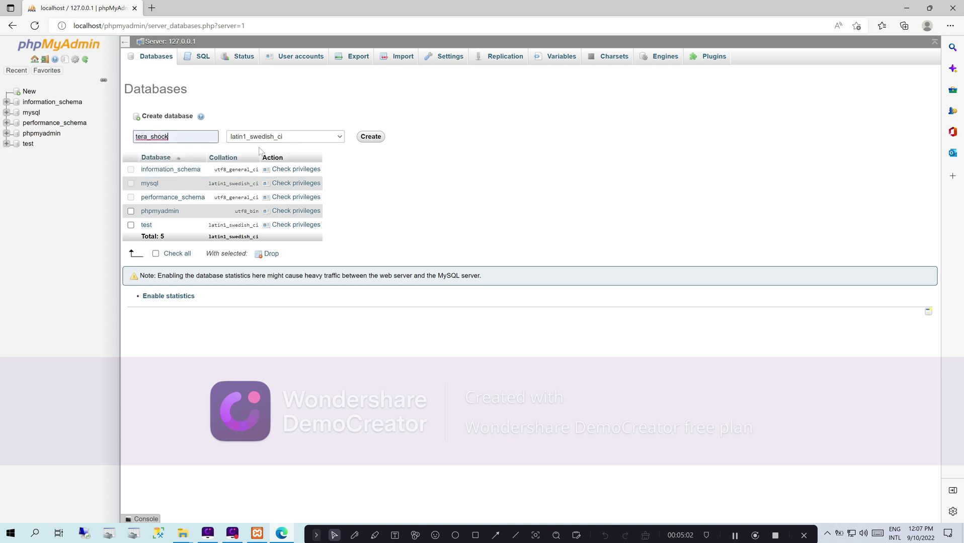
click(368, 140)
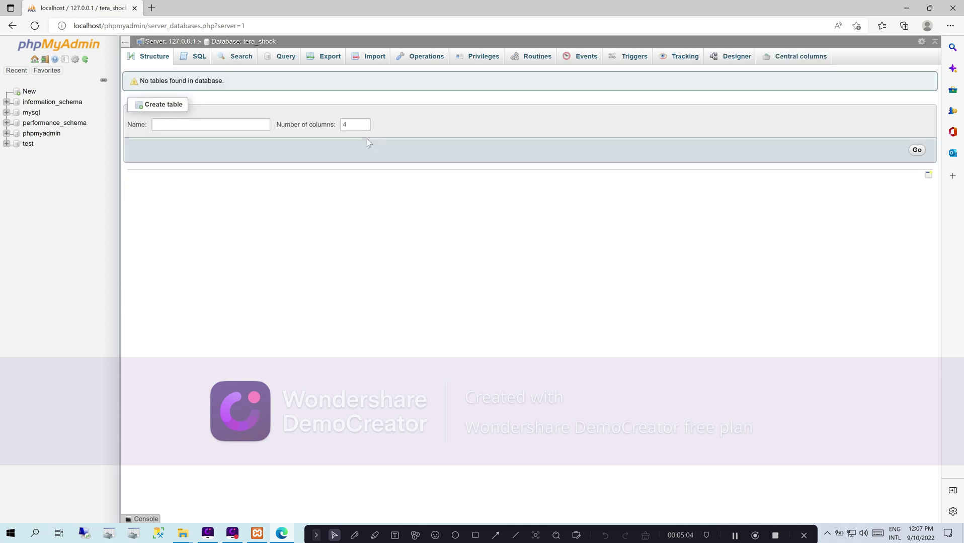
click(44, 144)
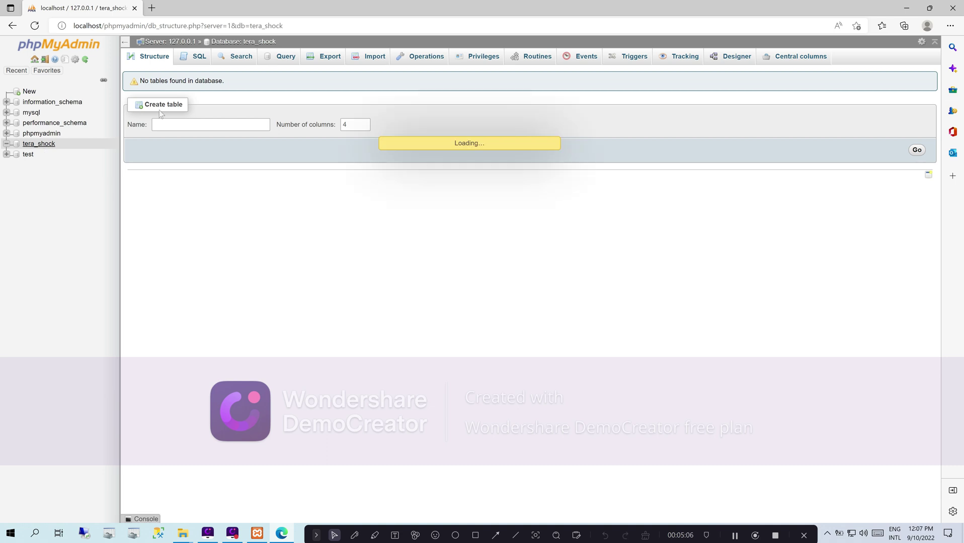
- On the Import page, point the file chooser to the D:\JavaServers\TeraServer folder
click(359, 62)
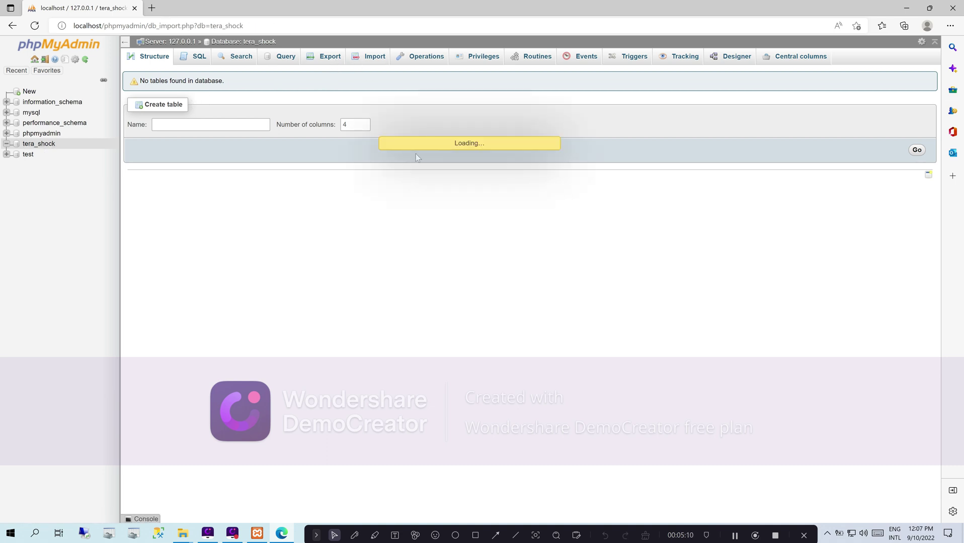
click(237, 160)
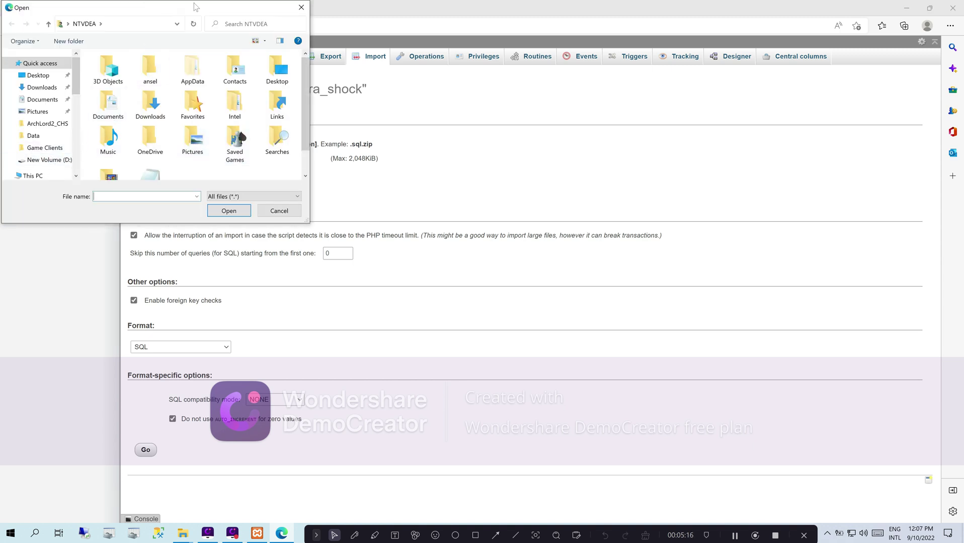
drag(253, 9, 534, 141)
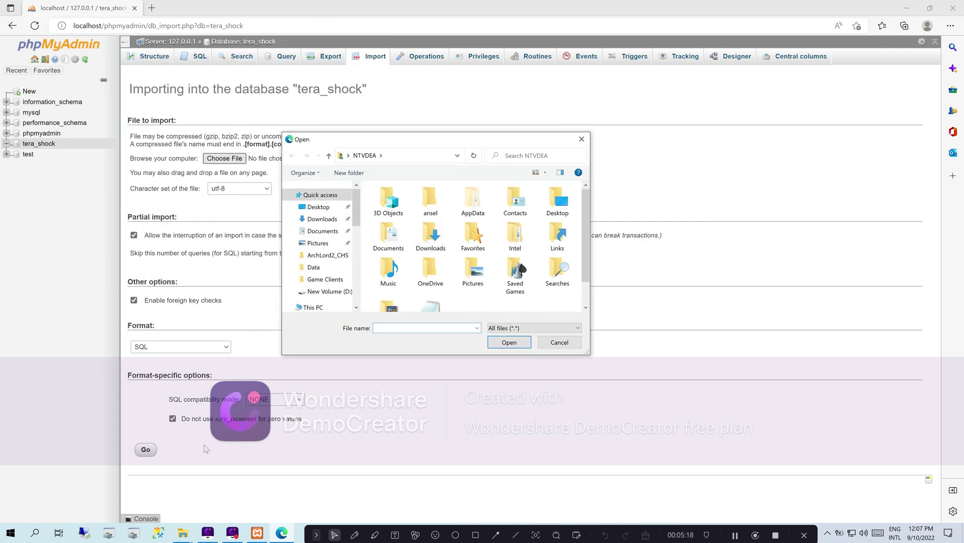
click(183, 533)
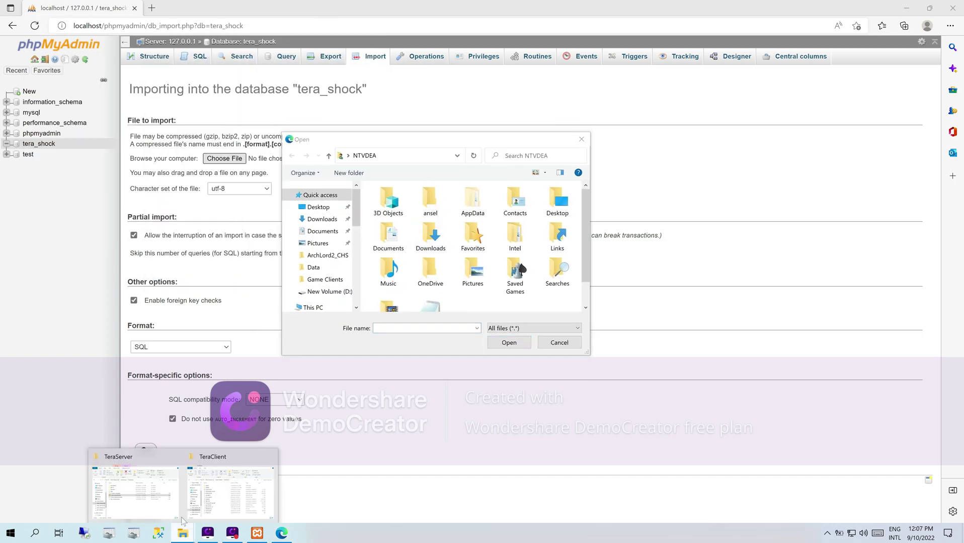
click(155, 501)
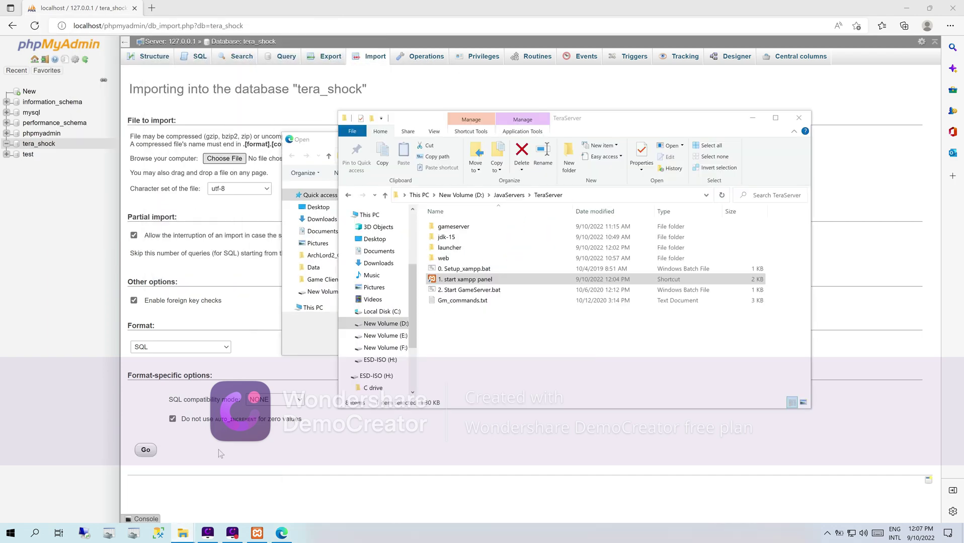
click(584, 195)
key(ctrl+c)
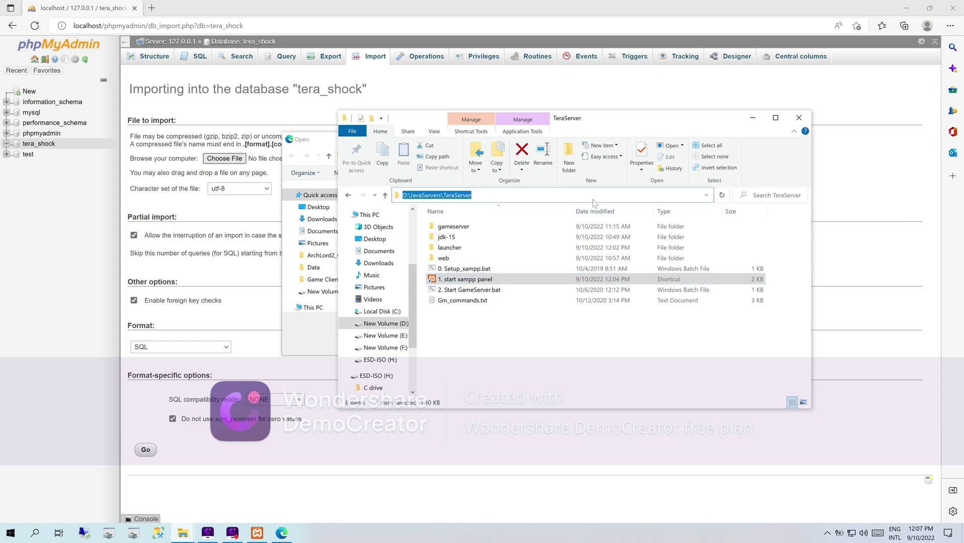
click(753, 118)
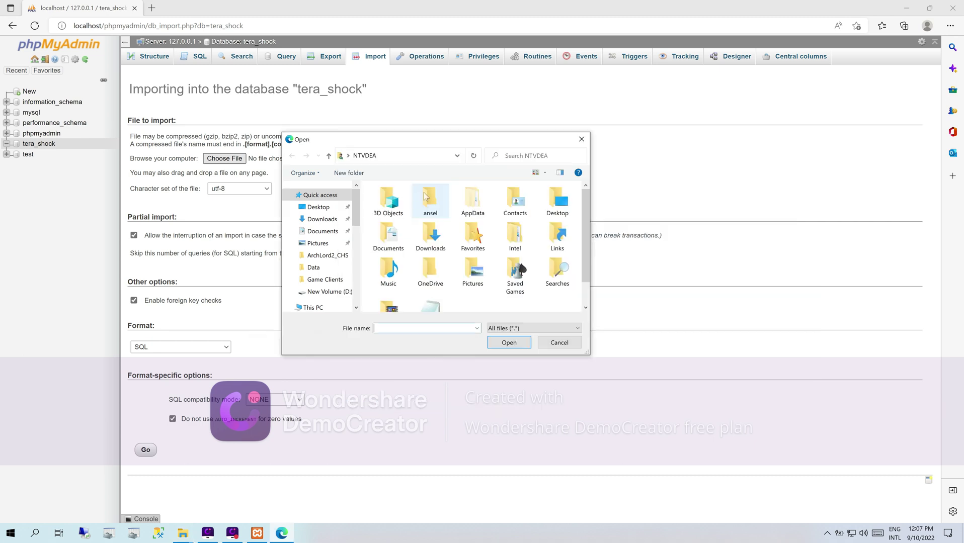
click(427, 156)
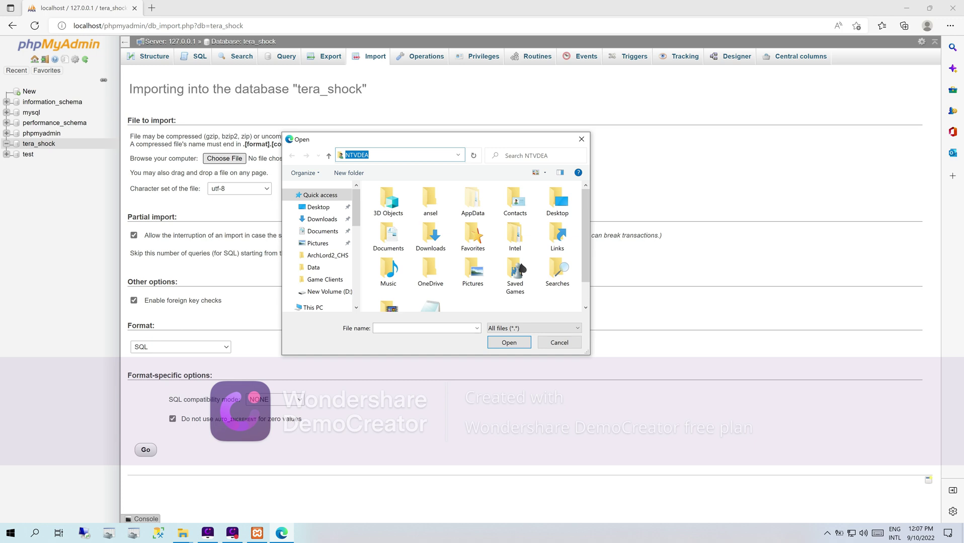
right_click(427, 157)
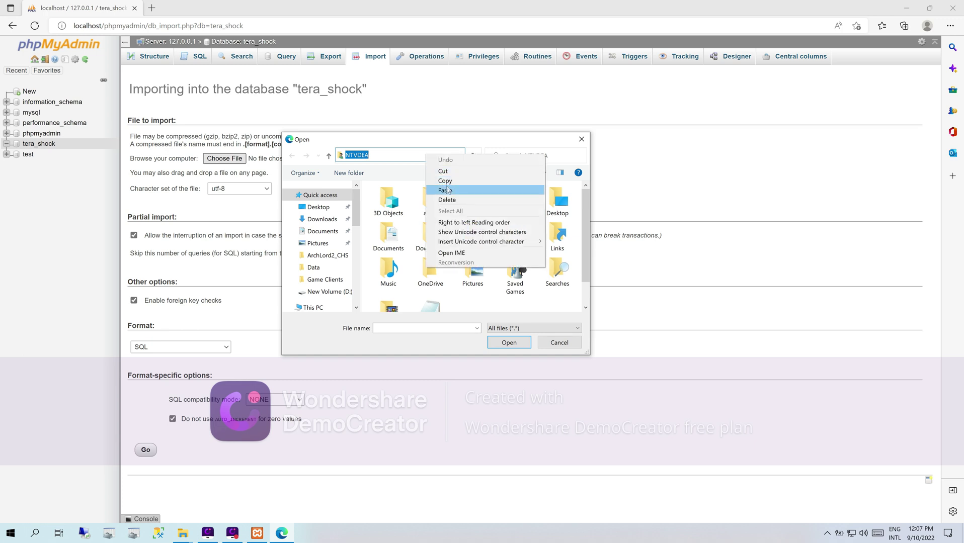
click(450, 190)
click(473, 157)
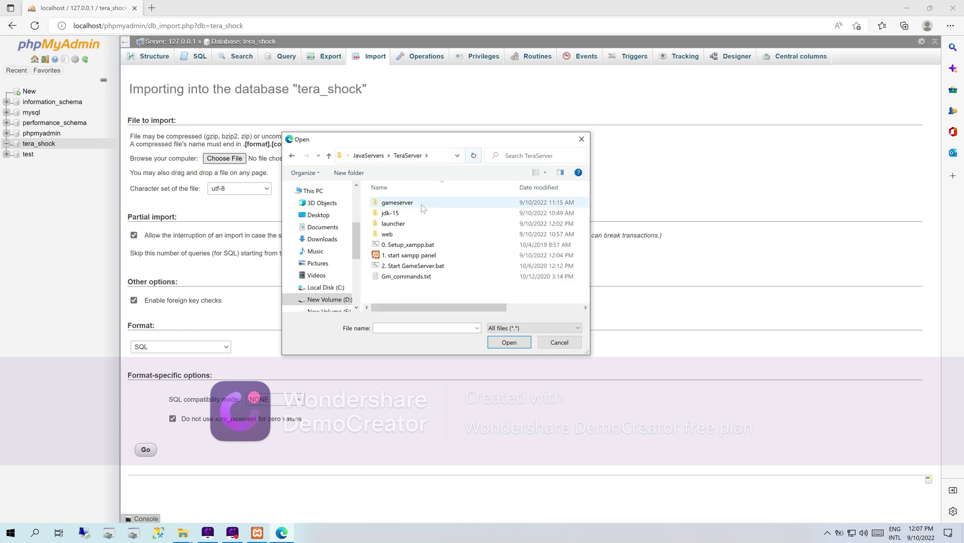
- Import gameserver\sql\tera_shock.sql into tera_shock, then close the browser
double_click(397, 204)
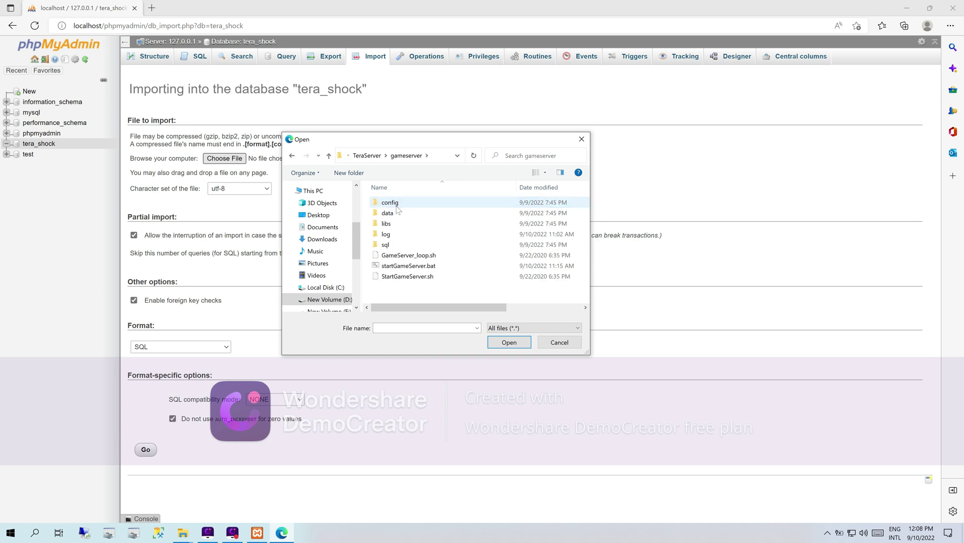
double_click(387, 245)
double_click(398, 205)
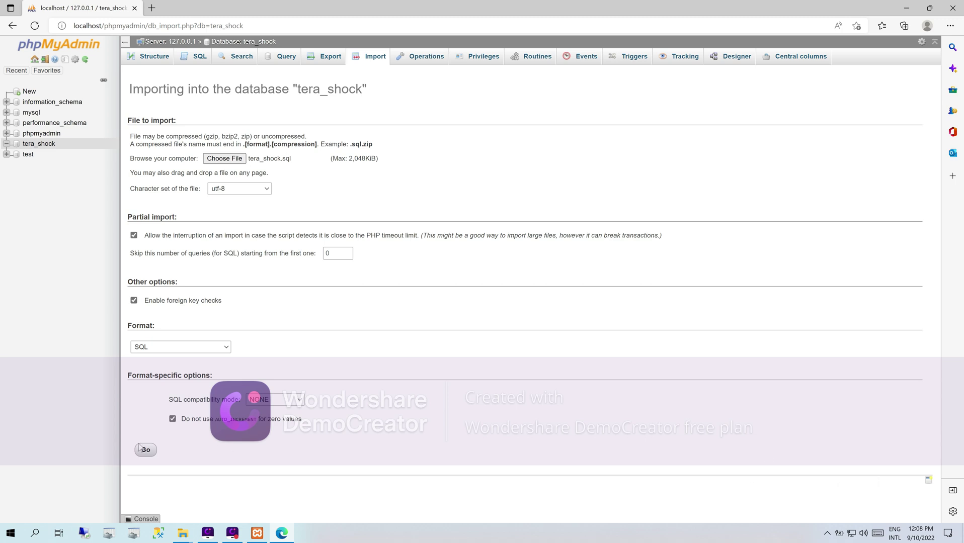
click(145, 450)
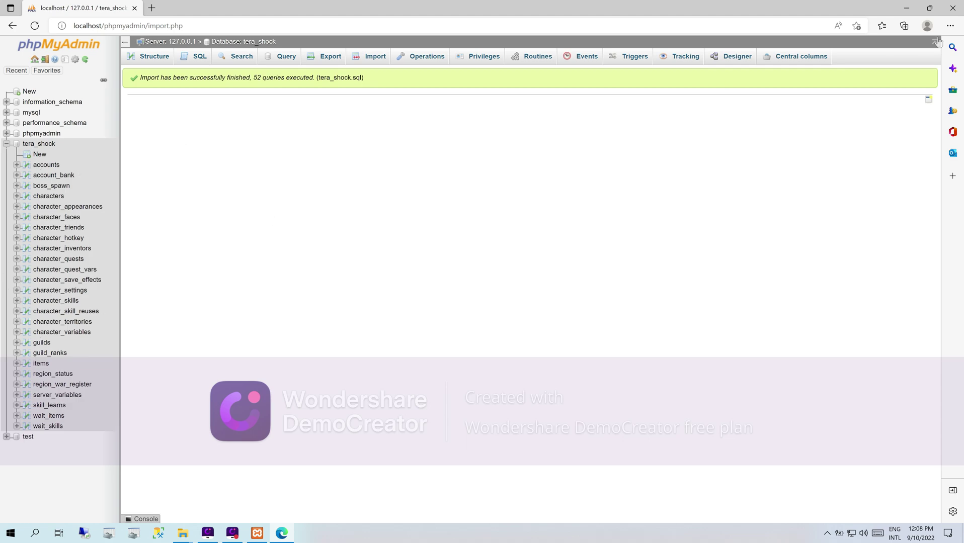
click(958, 11)
- Open the local site's registration form and register an account with username, password and e-mail
drag(297, 270, 416, 238)
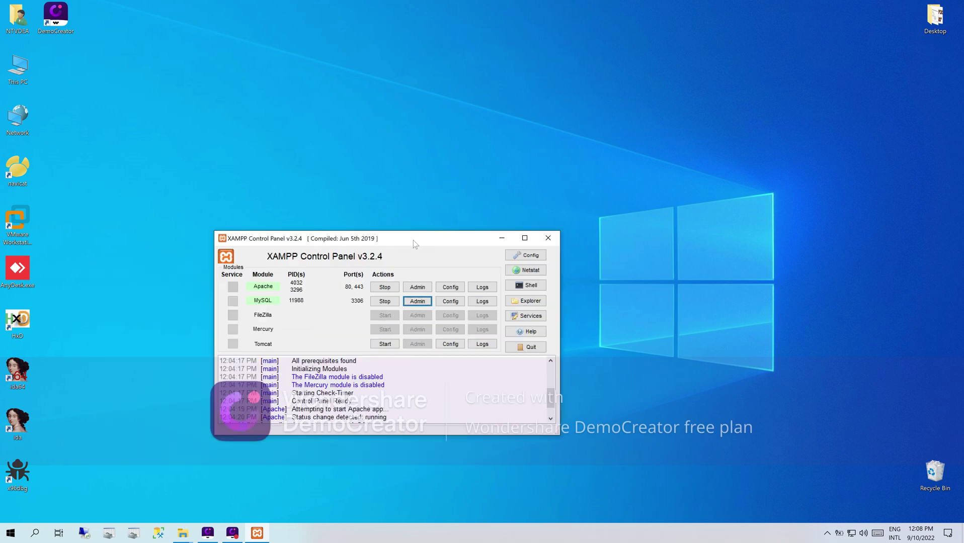
click(418, 290)
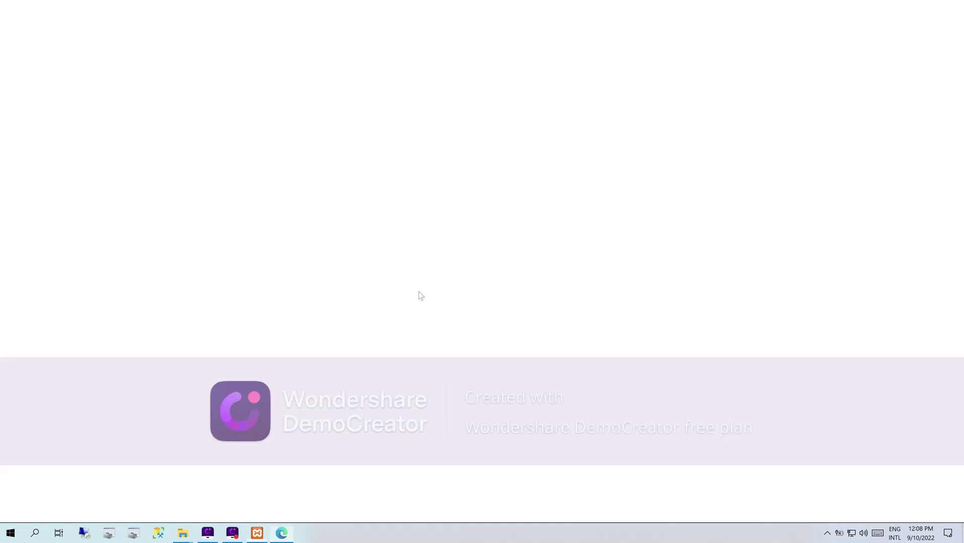
click(392, 150)
click(353, 203)
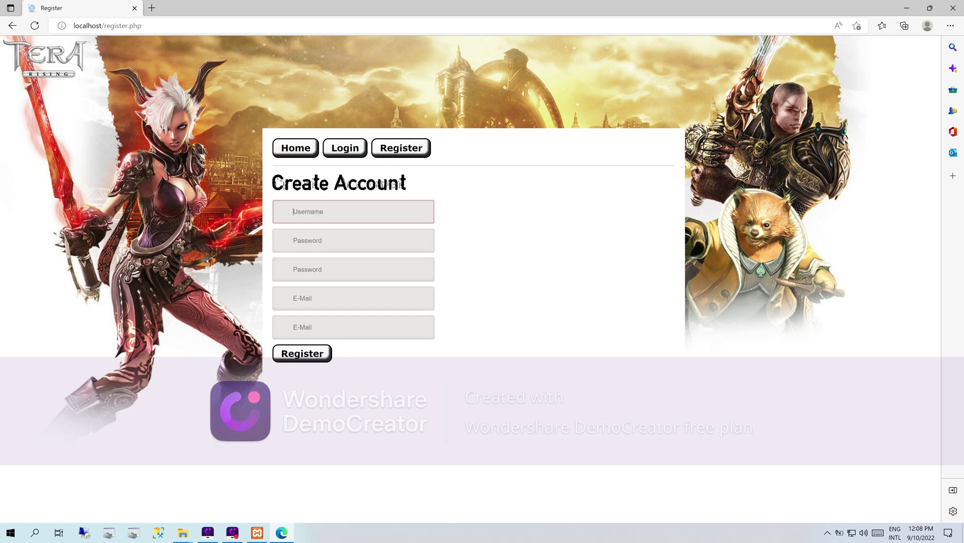
click(288, 250)
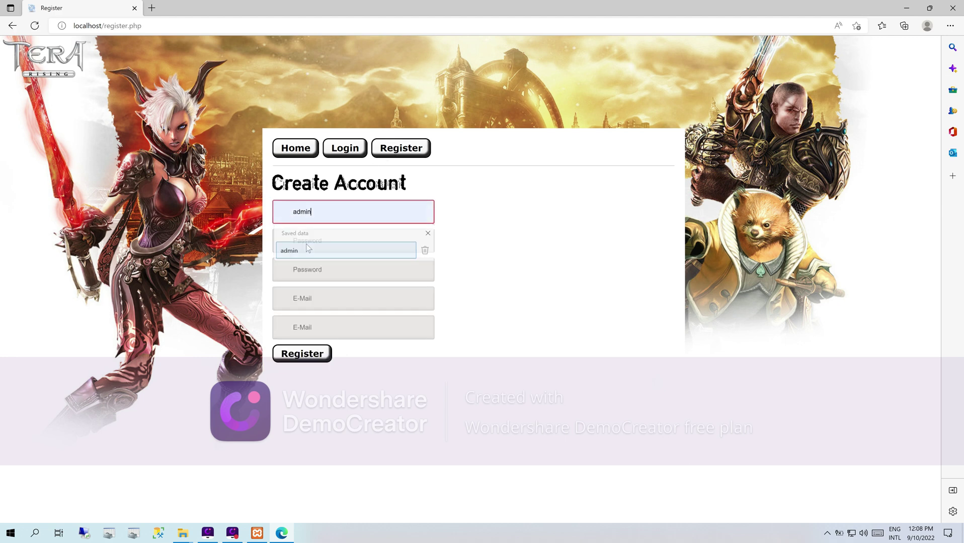
click(302, 241)
text(1)
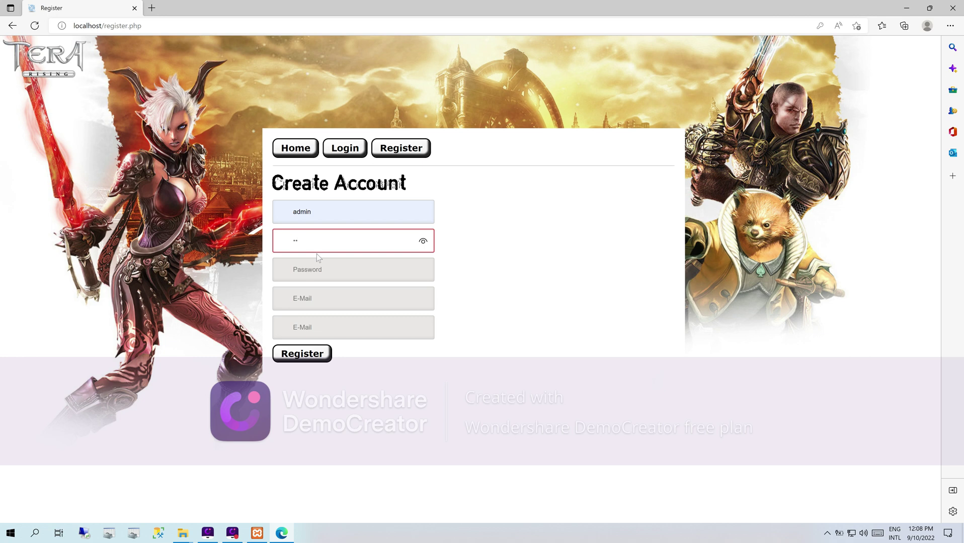
text(2345)
key(Tab)
text(12345)
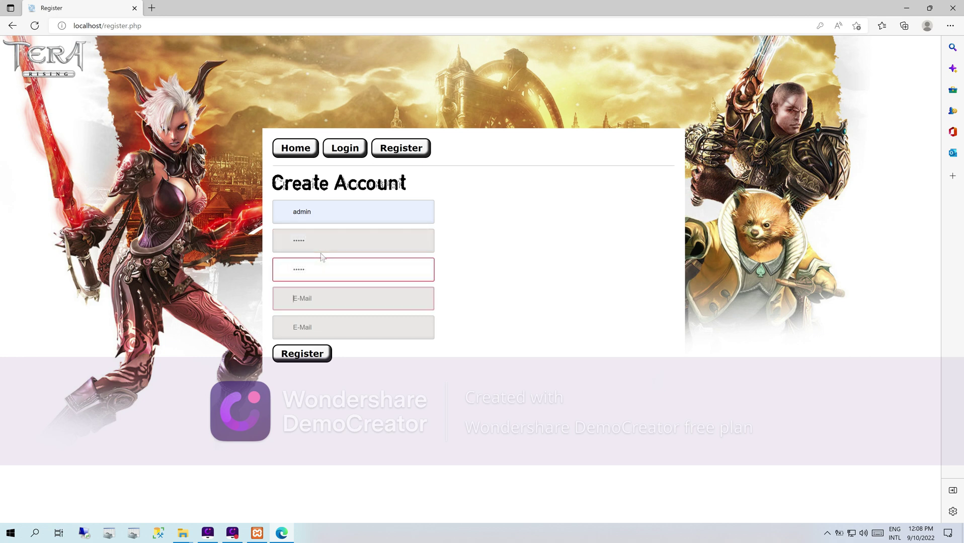
key(Tab)
text(admin@admin.com)
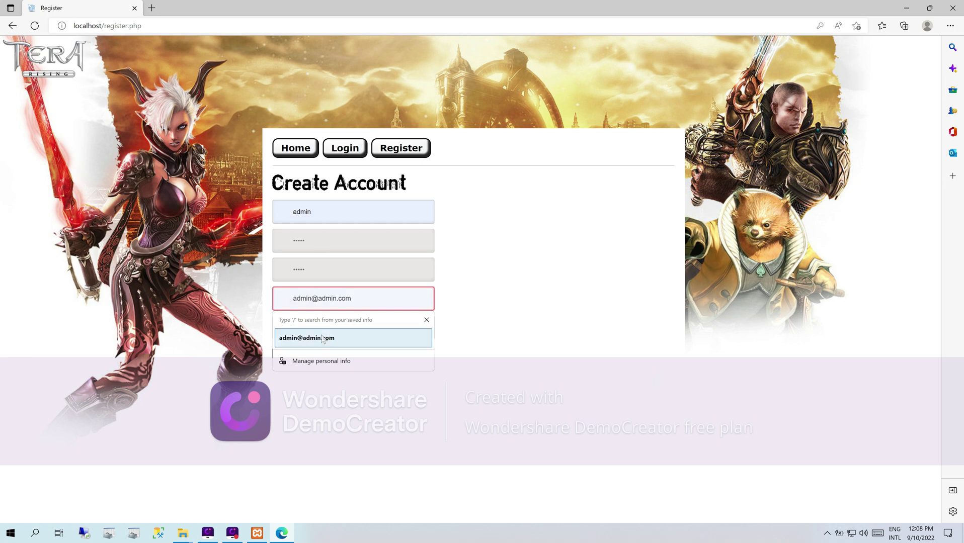
click(323, 338)
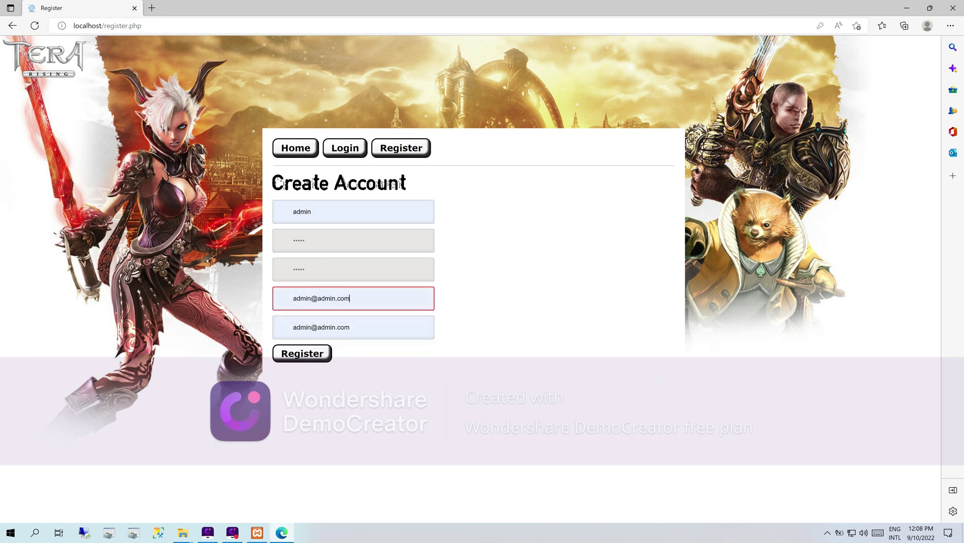
click(321, 354)
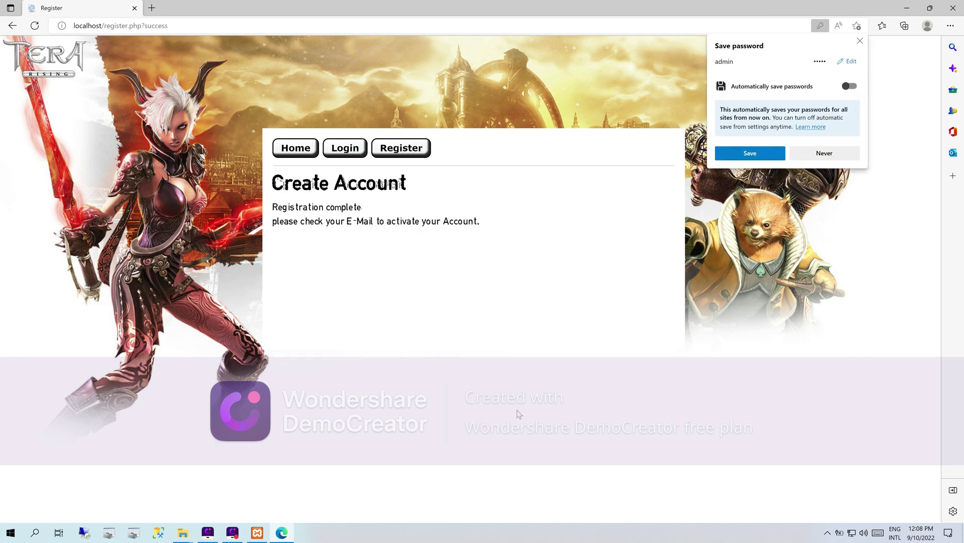
- Log in with the new account, save its password in the browser, and minimize it
click(859, 42)
click(354, 152)
click(346, 211)
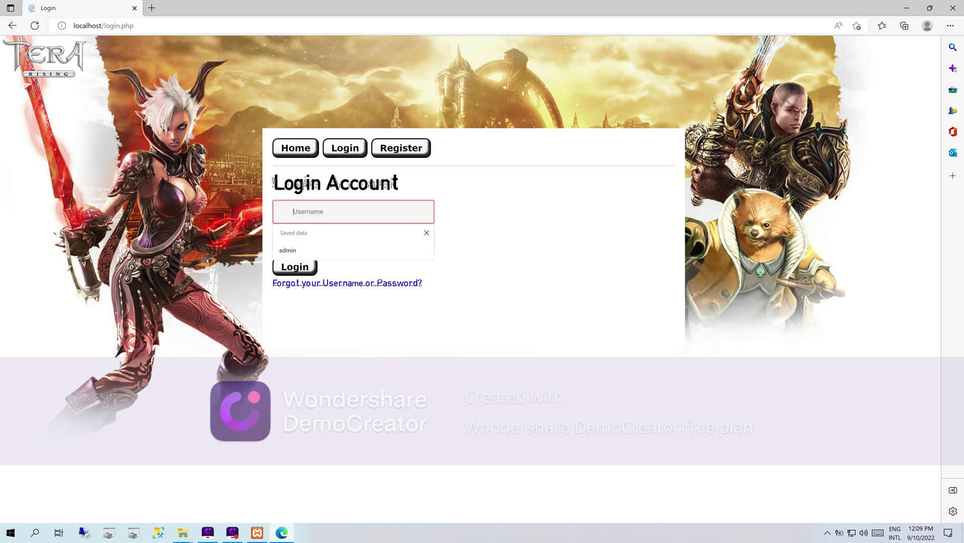
click(316, 251)
key(Tab)
text(admin)
click(300, 267)
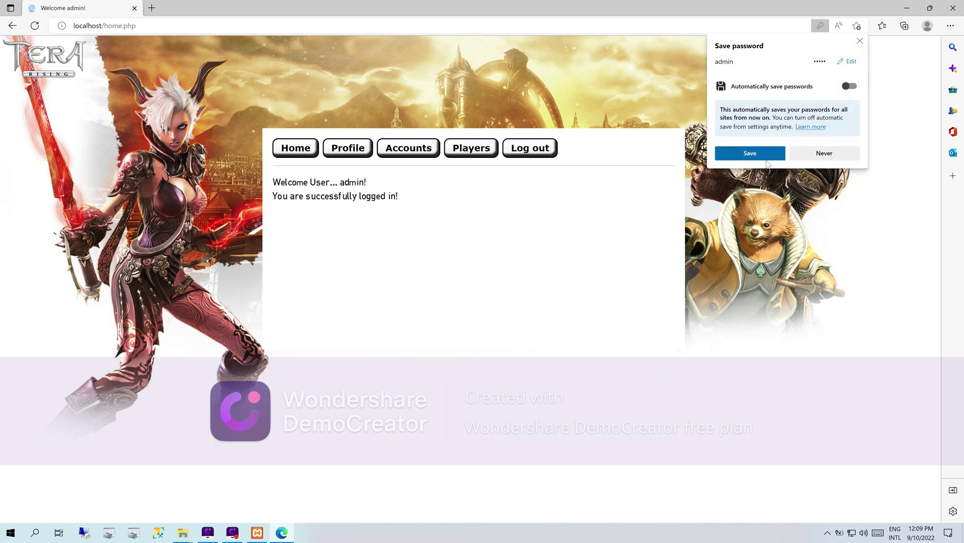
click(760, 154)
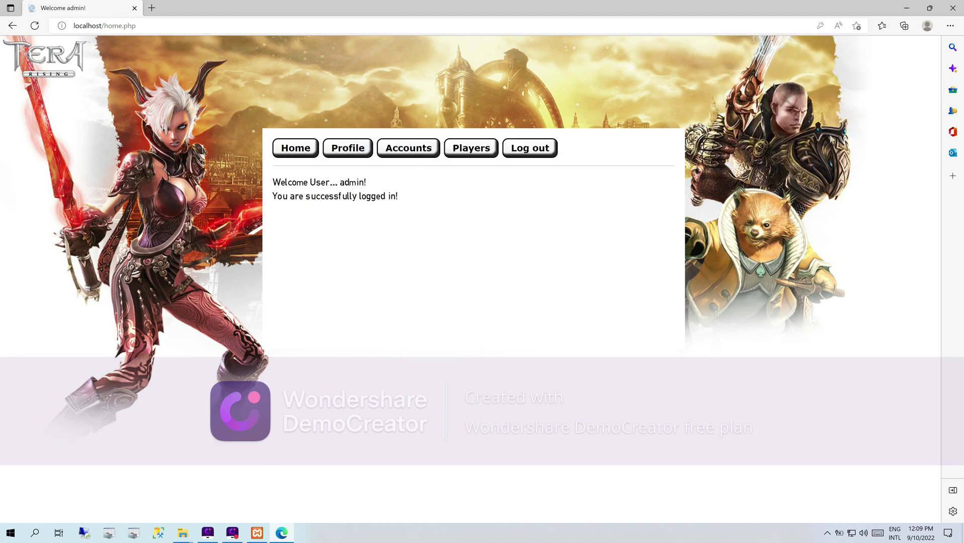
click(906, 8)
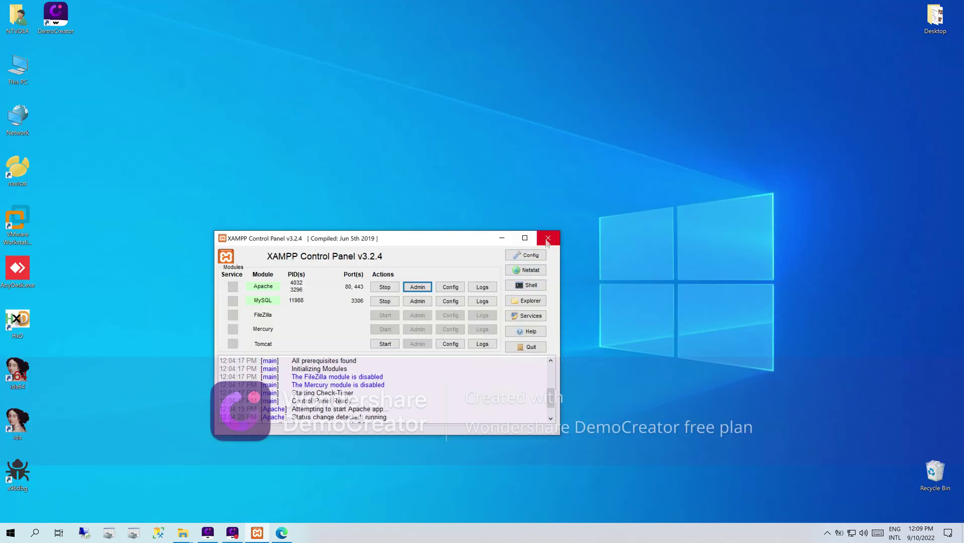
- Close XAMPP Control Panel and open gameserver\config\DataBase.xml in Notepad++
click(548, 238)
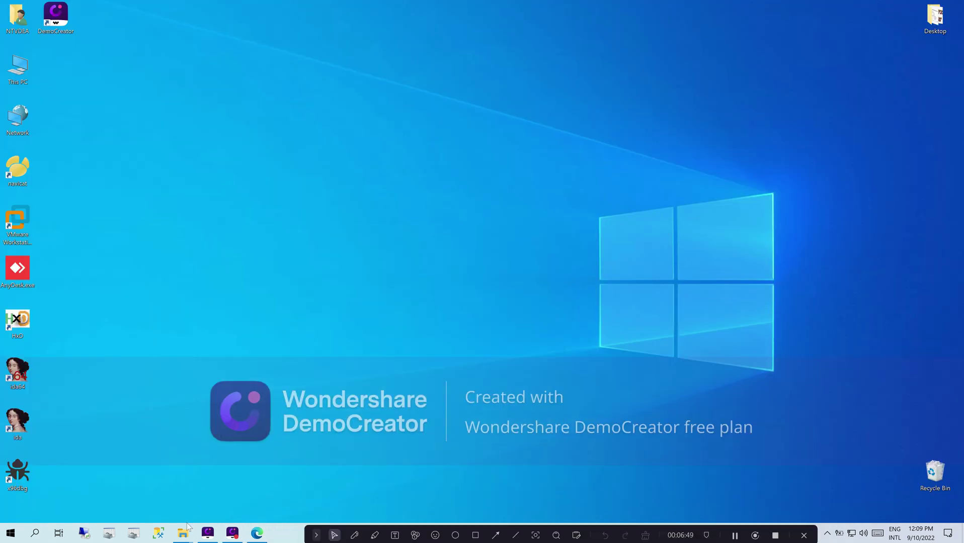
mouse_move(181, 534)
click(143, 494)
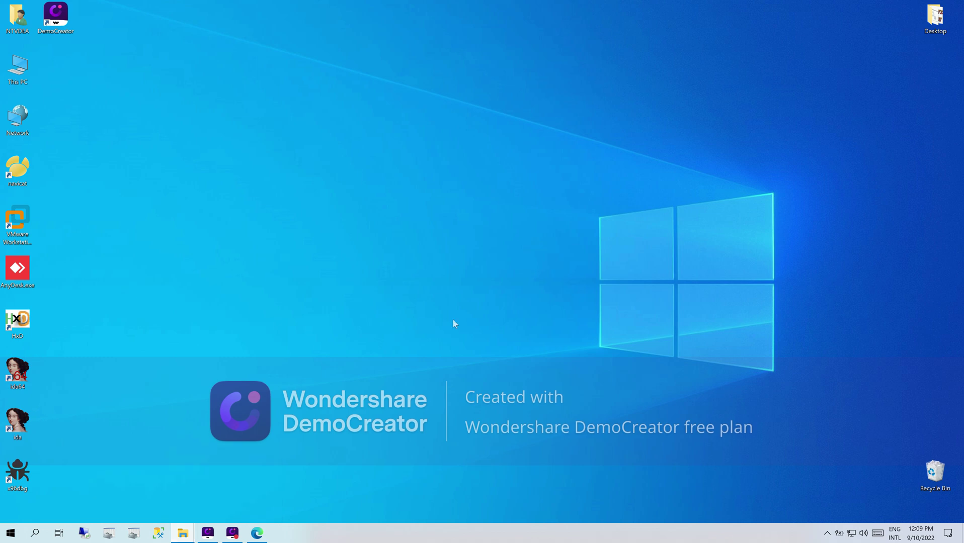
drag(595, 122, 607, 132)
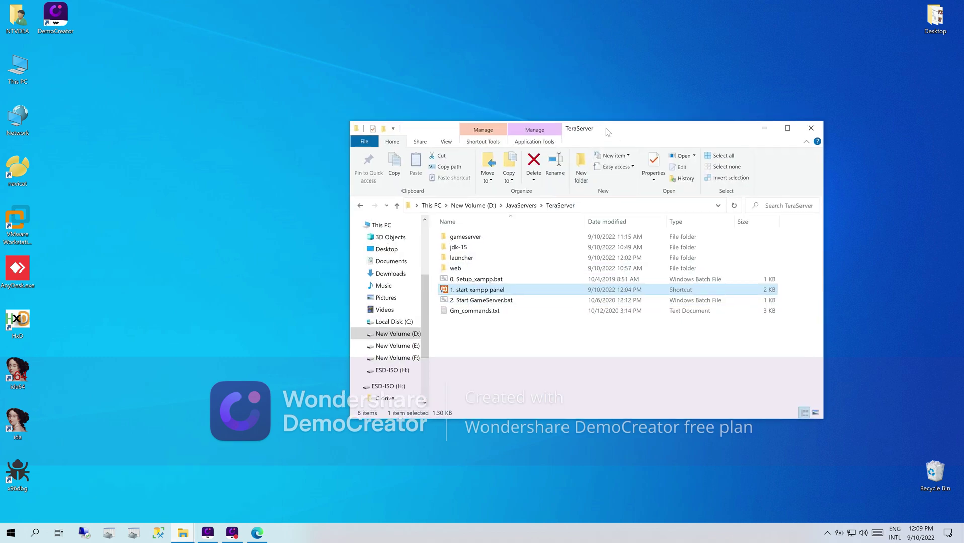
click(466, 239)
double_click(473, 241)
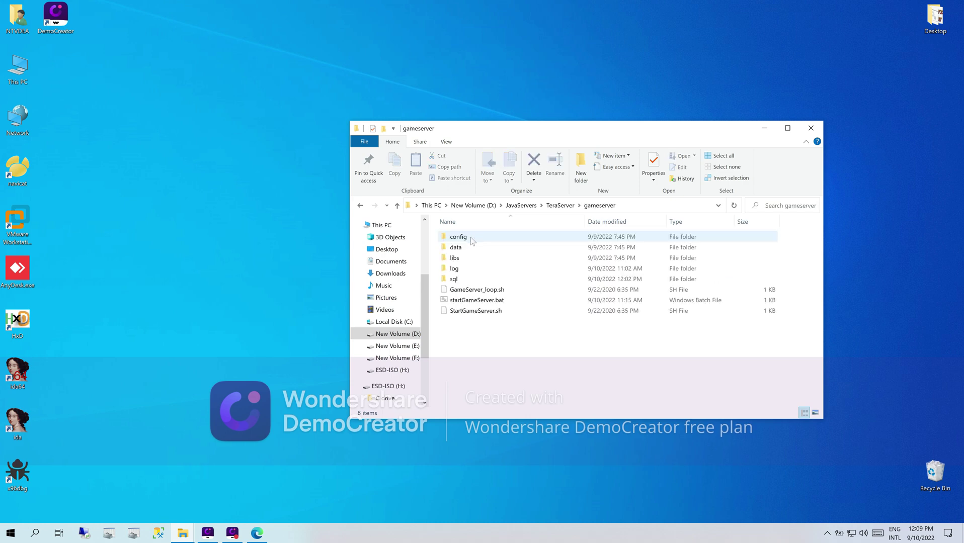
click(470, 241)
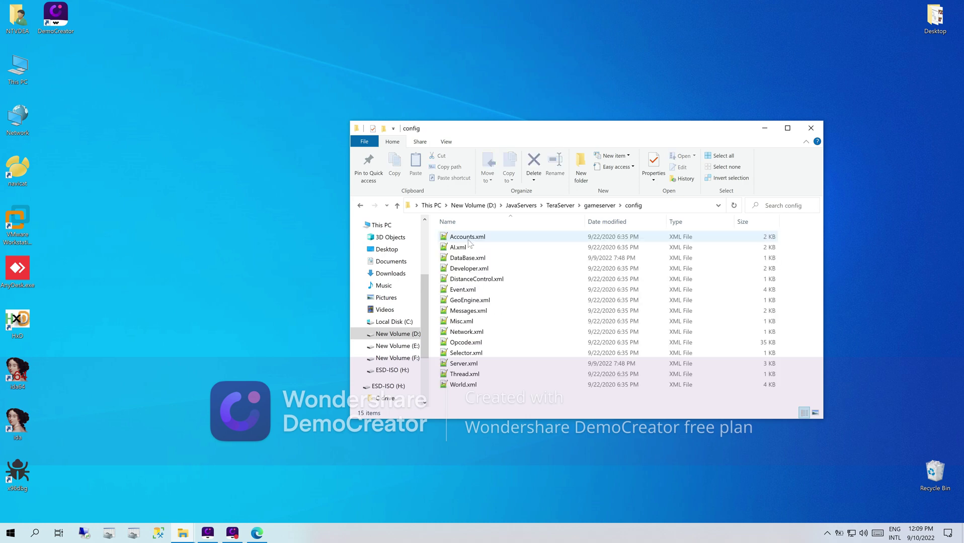
click(464, 260)
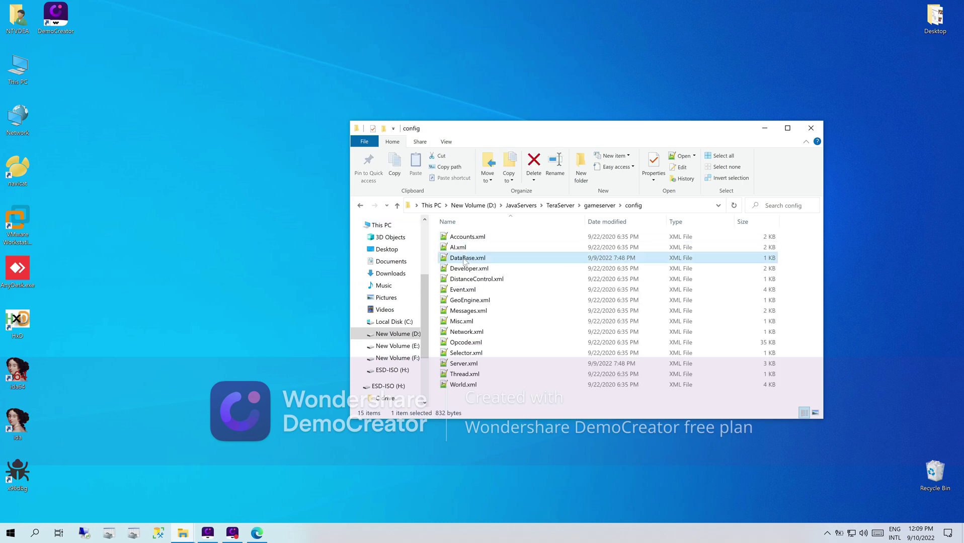
double_click(466, 260)
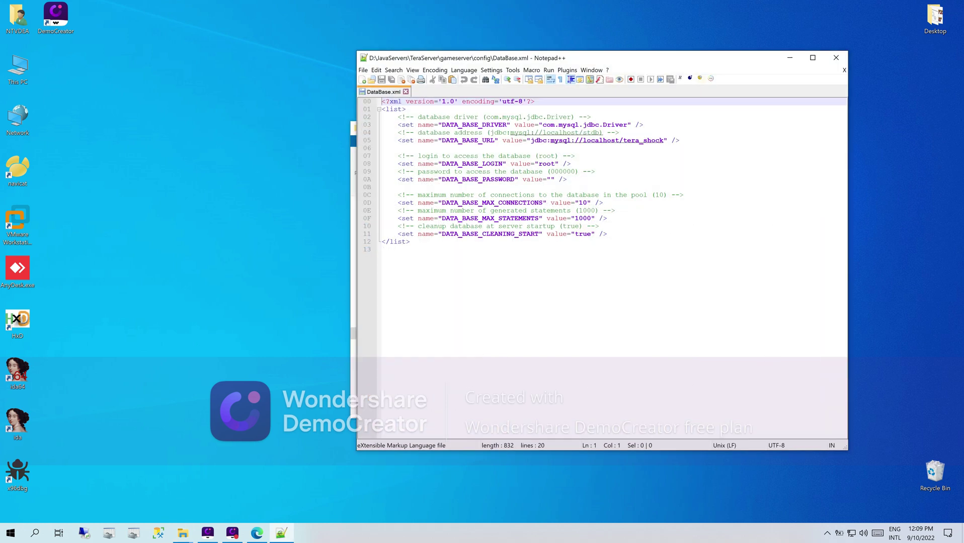
- Verify the tera_shock database name and root login, then close Notepad++
drag(663, 140, 623, 141)
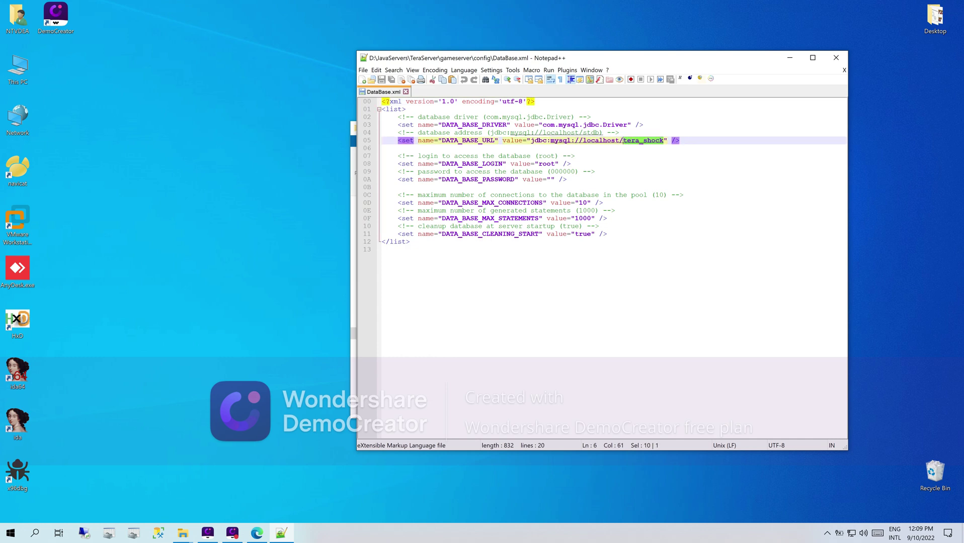
double_click(546, 163)
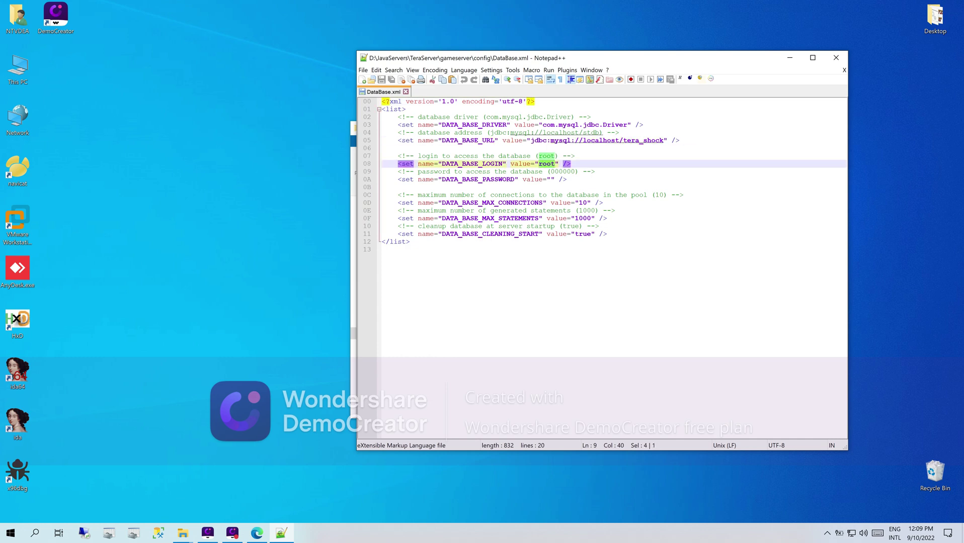
click(838, 59)
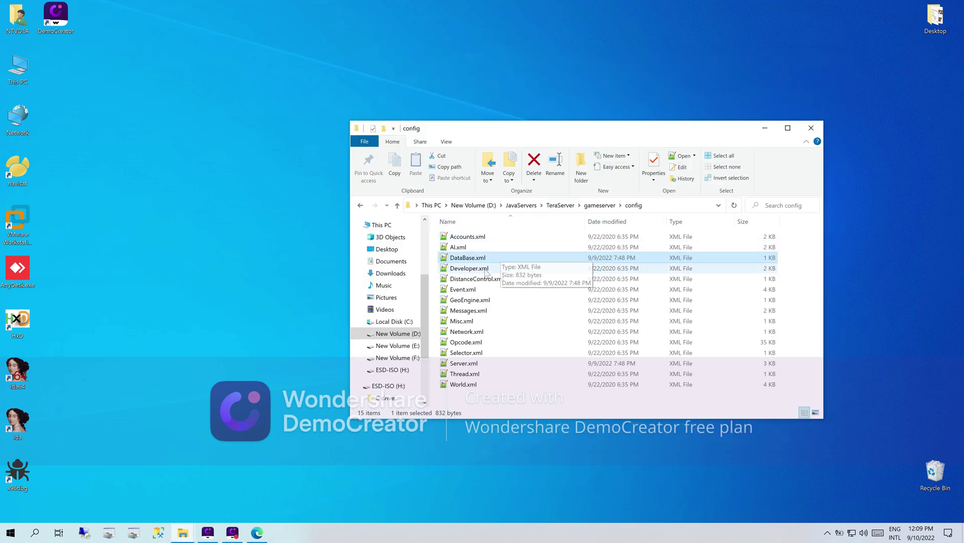
- Open Server.xml, check SERVER_RATE_EXP 10.0 and SERVER_PORT 11101, then minimize Notepad++
double_click(467, 363)
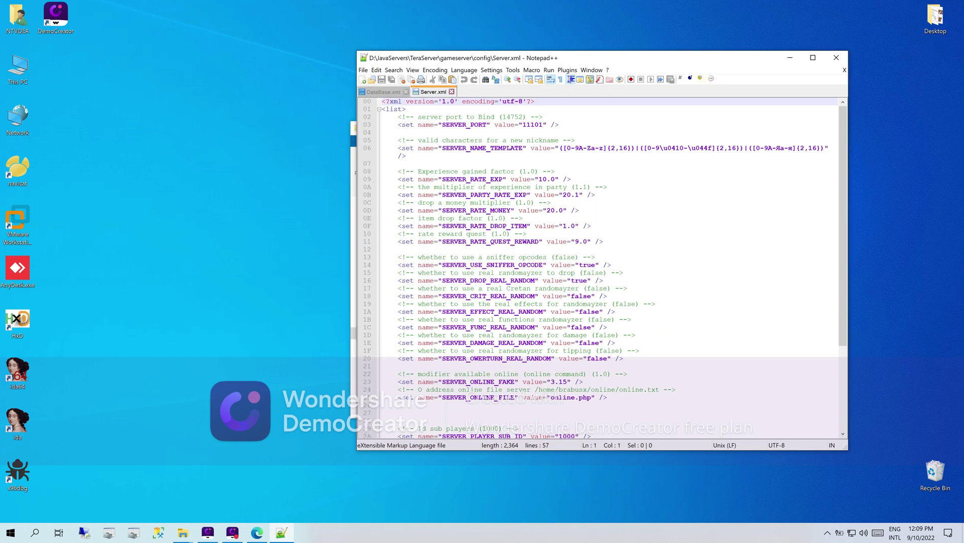
drag(537, 179, 550, 179)
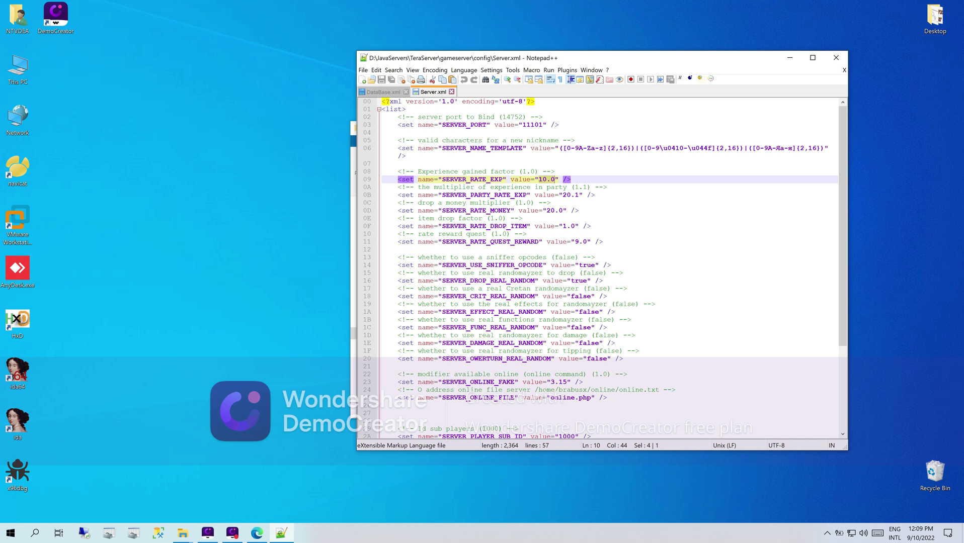
drag(446, 179, 570, 179)
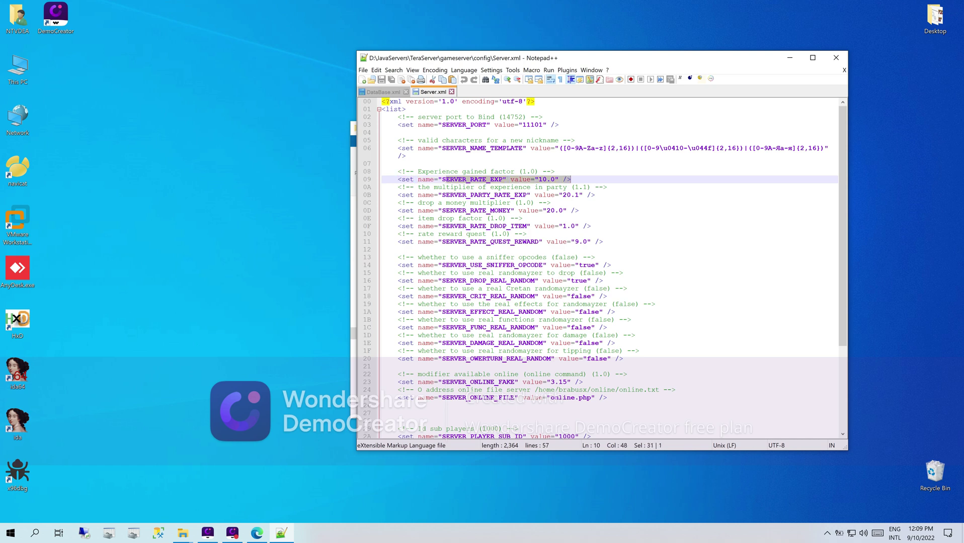
scroll(609, 266, down, 2)
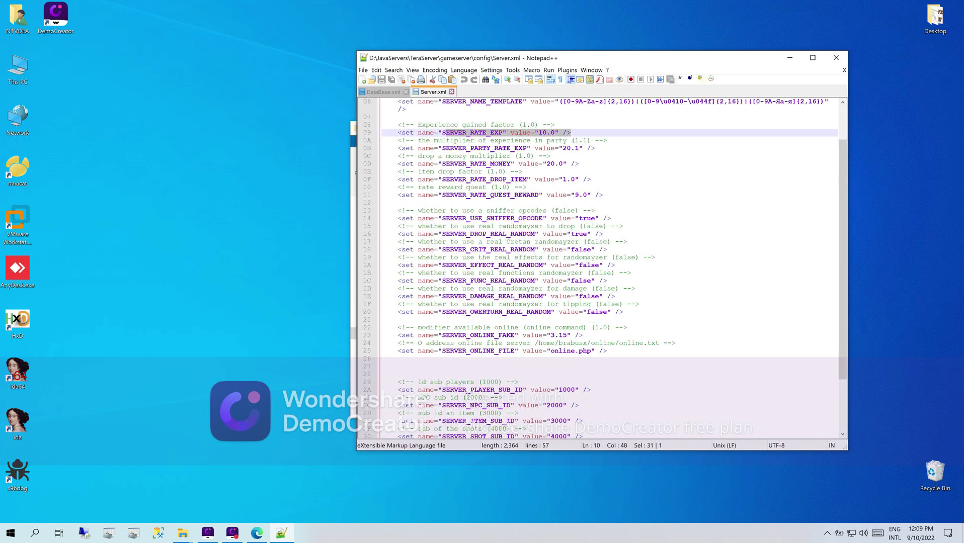
scroll(608, 267, up, 2)
drag(523, 125, 543, 125)
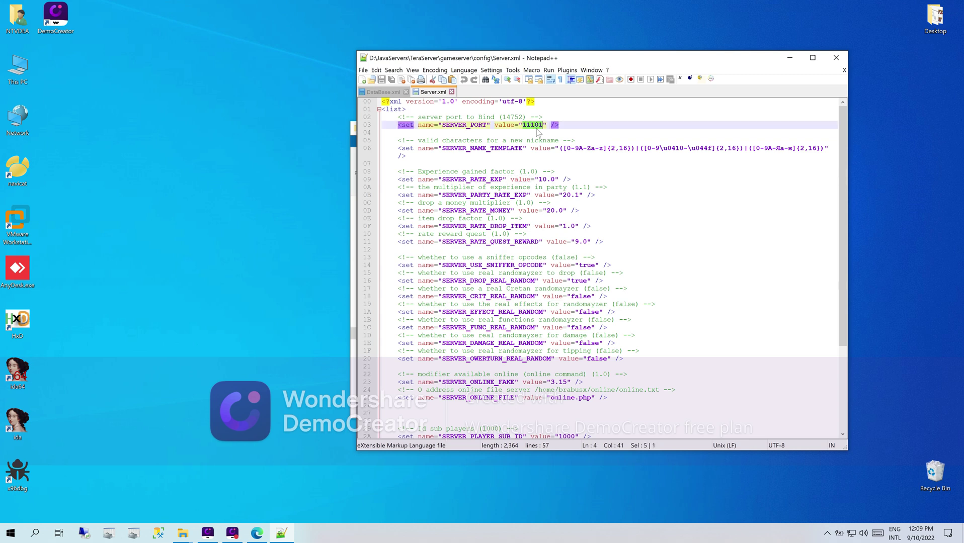
click(790, 59)
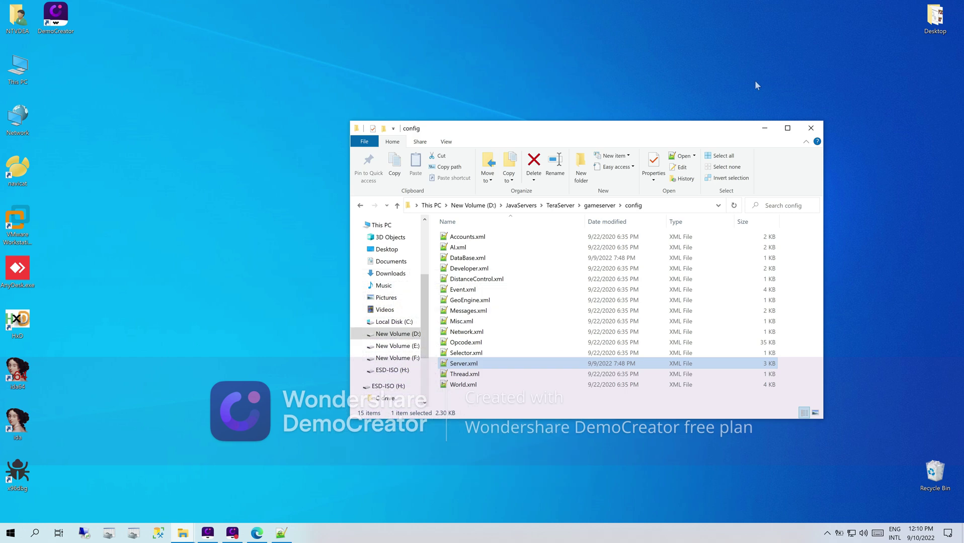
- Navigate to TeraServer\web\htdocs\server and open serverlist.en in Notepad
click(592, 207)
click(564, 206)
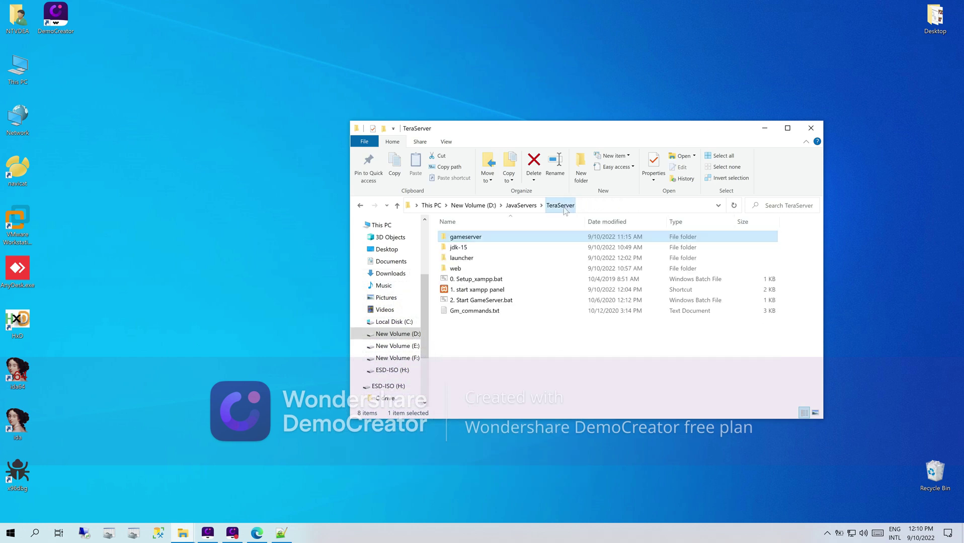
double_click(455, 268)
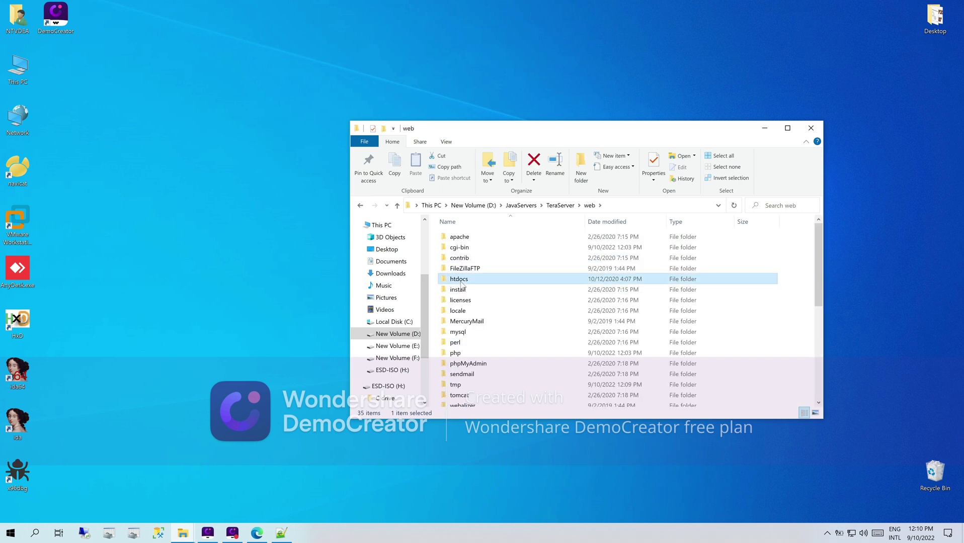
double_click(459, 280)
double_click(465, 282)
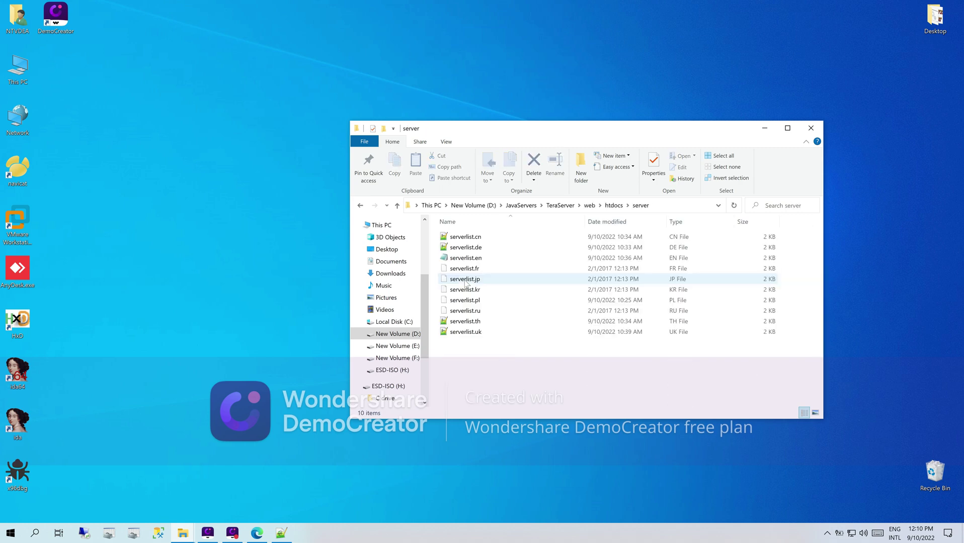
double_click(465, 258)
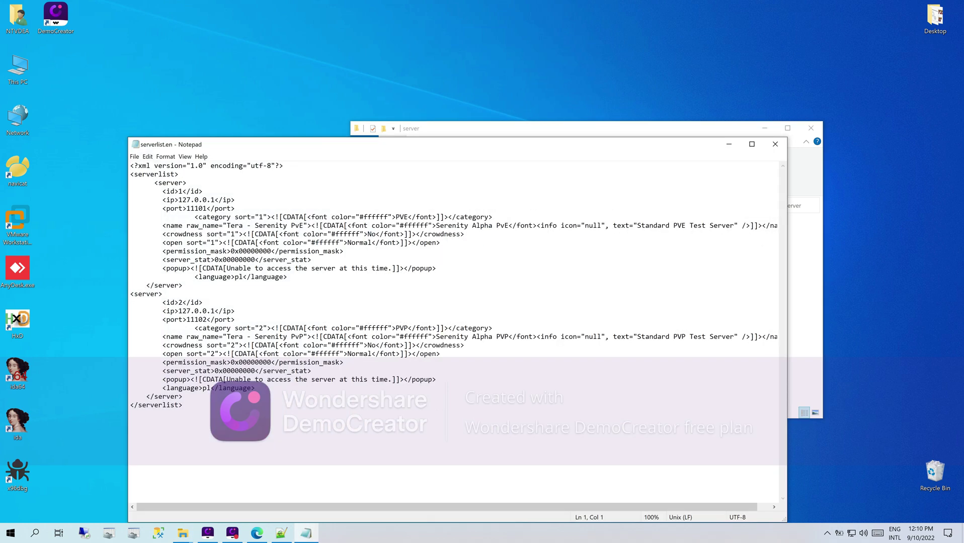
- Confirm port 11101 matches Server.xml, then close Notepad and Notepad++
key(shift+Left)
key(shift+Left)
key(shift+Left)
key(shift+Left)
key(shift+Left)
key(shift+Left)
click(281, 533)
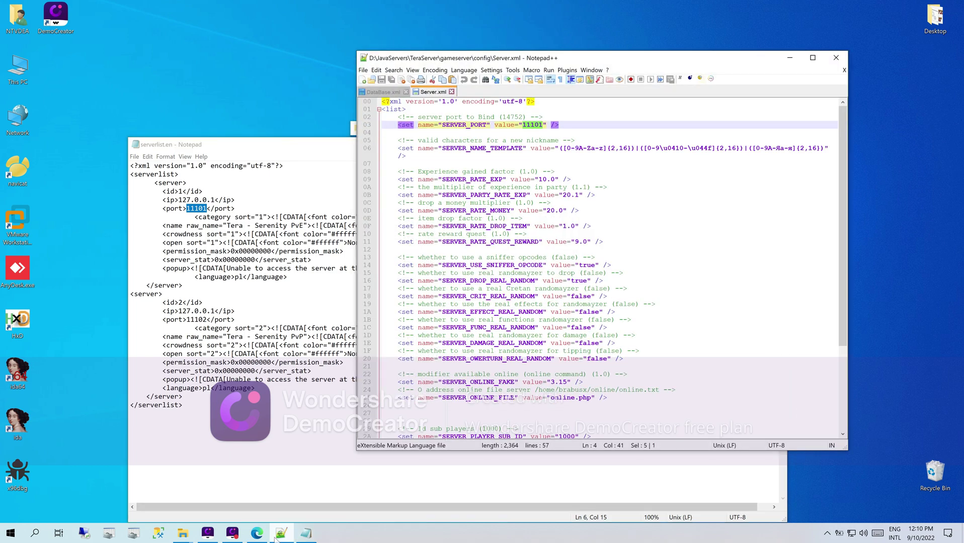
click(277, 537)
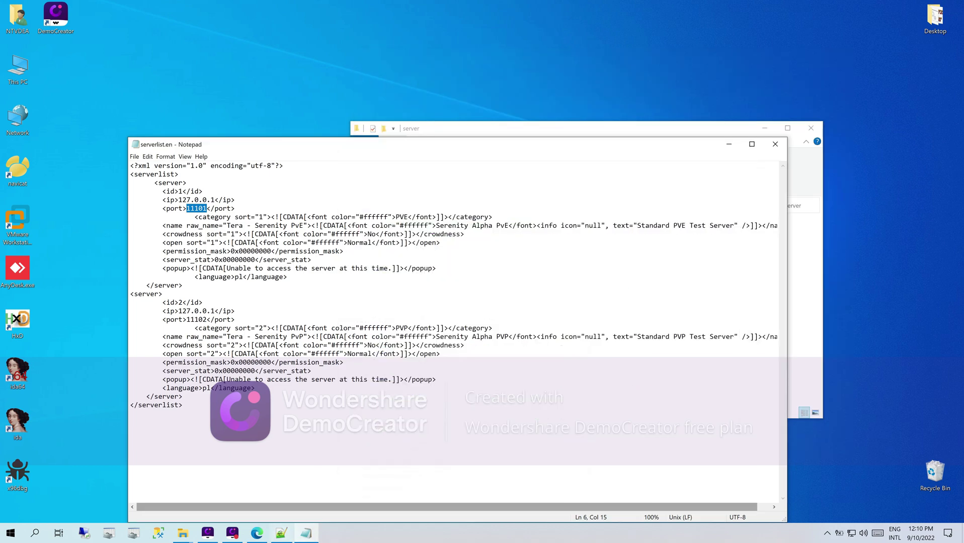
click(774, 149)
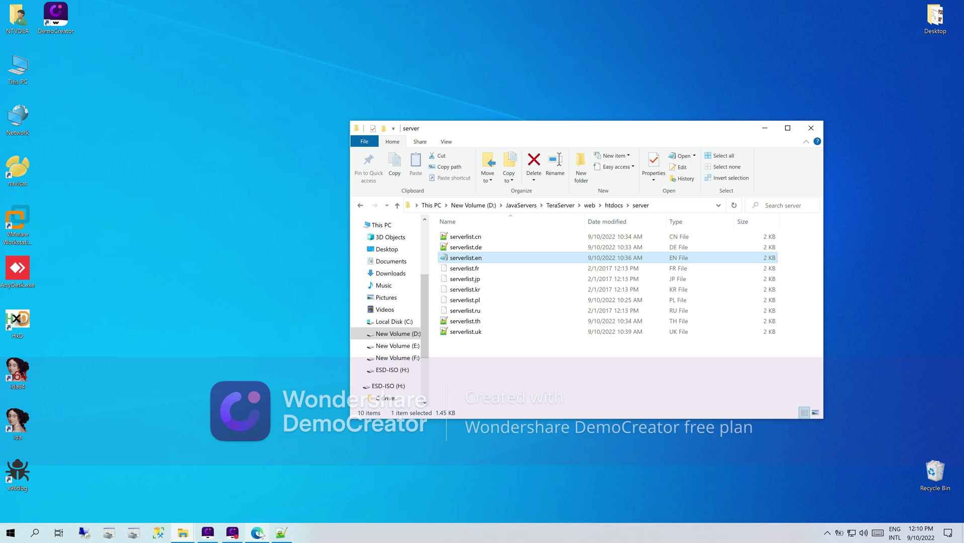
click(280, 534)
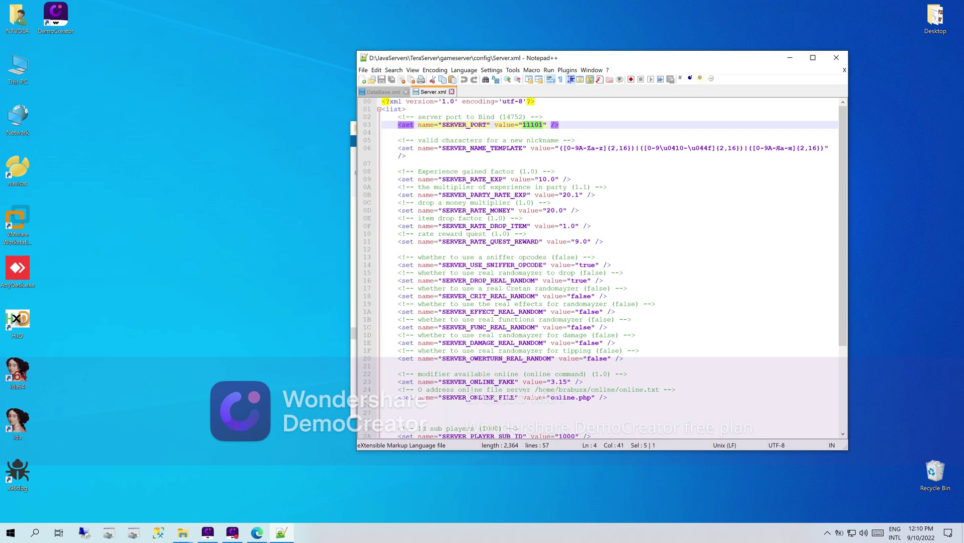
click(836, 58)
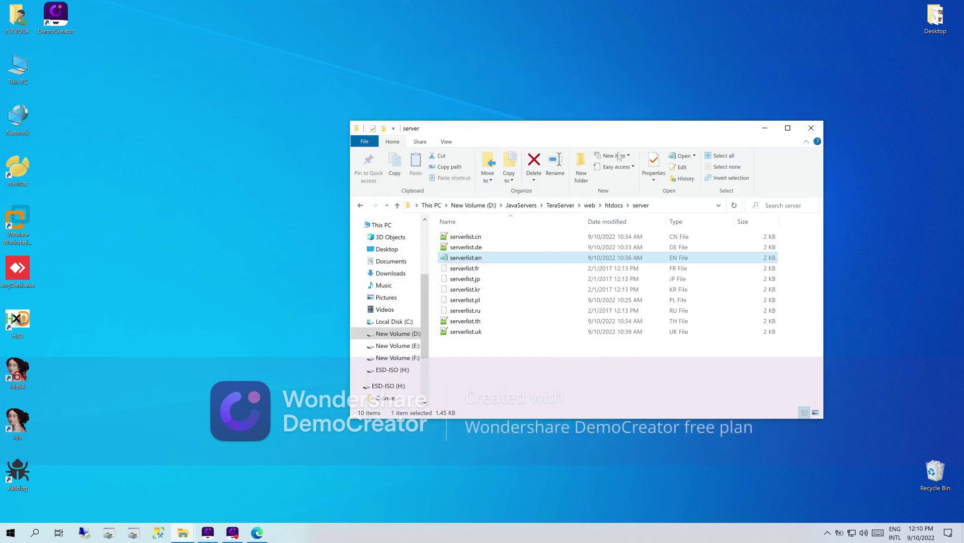
- Open startGameServer.bat from the gameserver folder in Notepad, placed beside Explorer
click(609, 206)
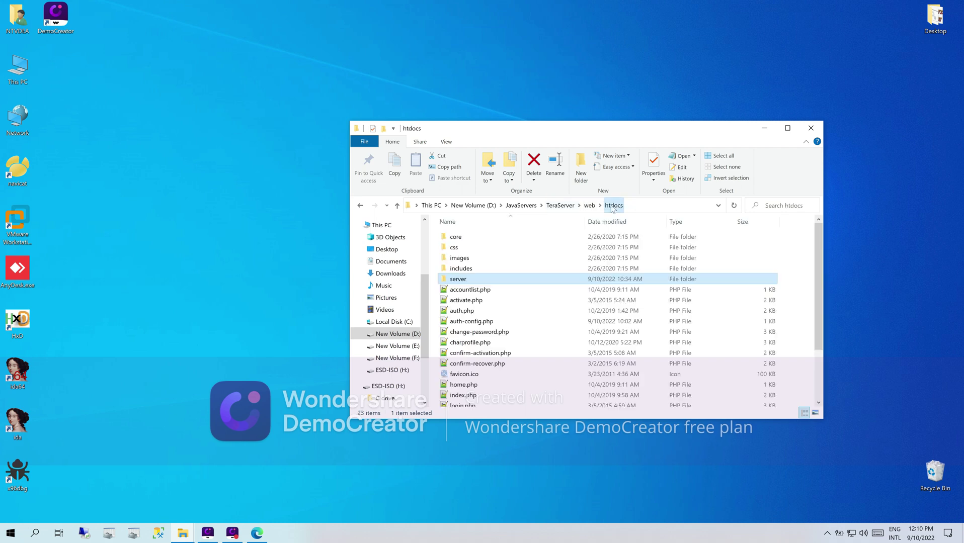
click(563, 207)
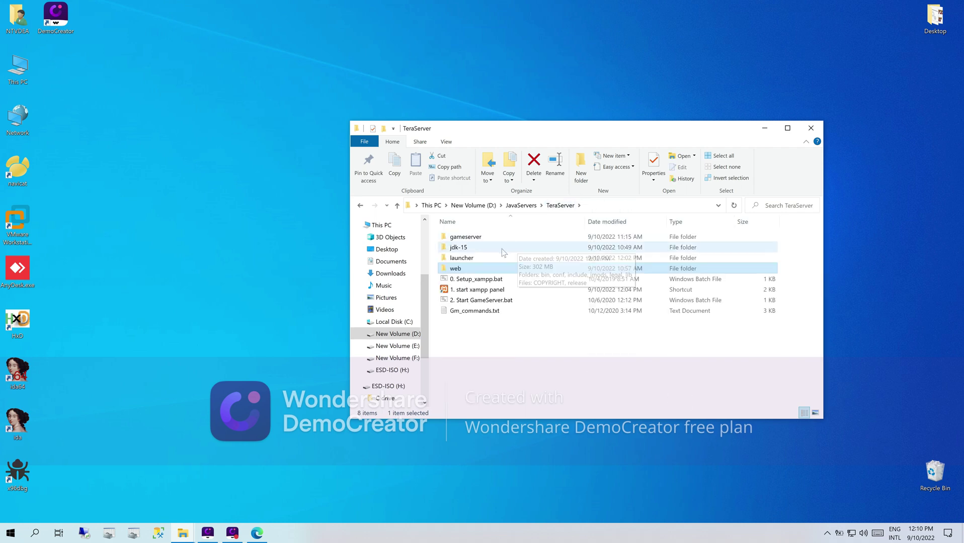
double_click(473, 240)
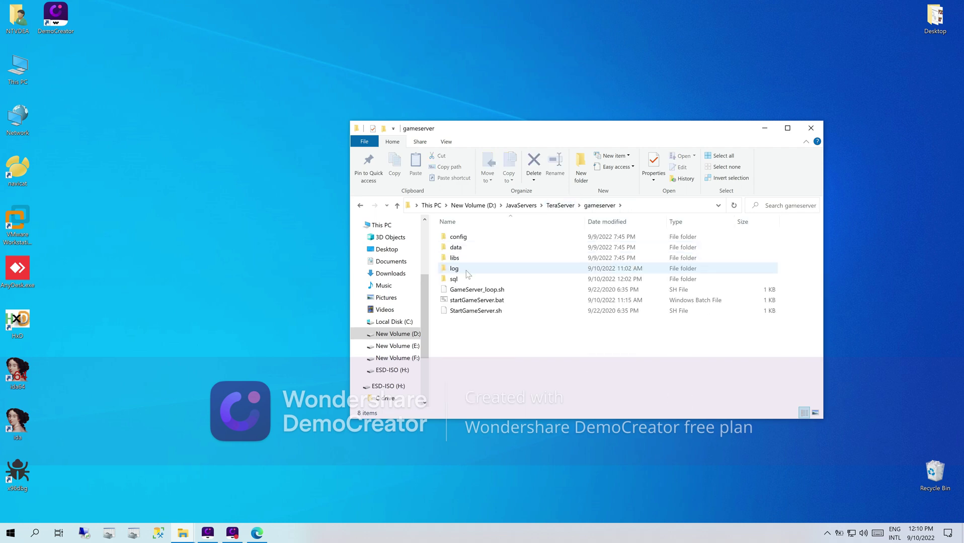
click(459, 300)
right_click(459, 300)
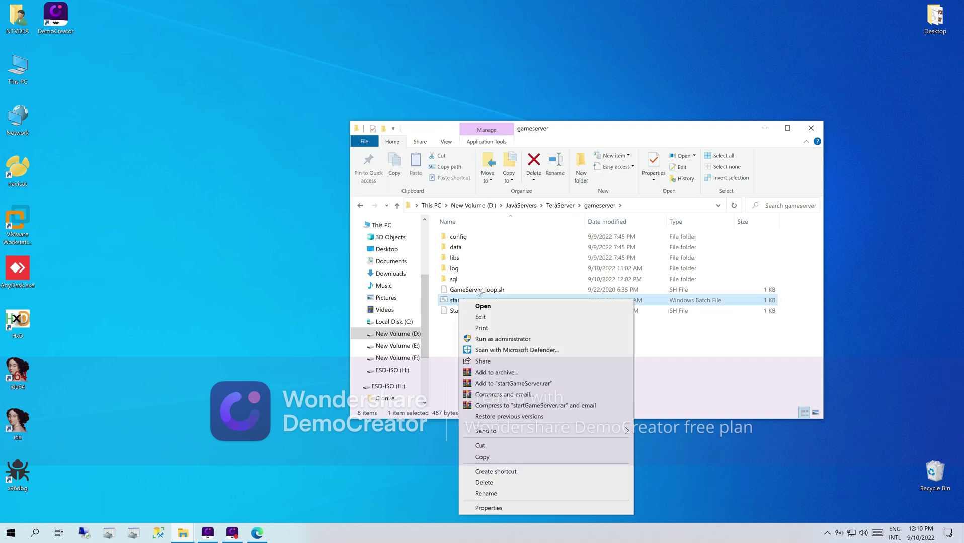
click(483, 316)
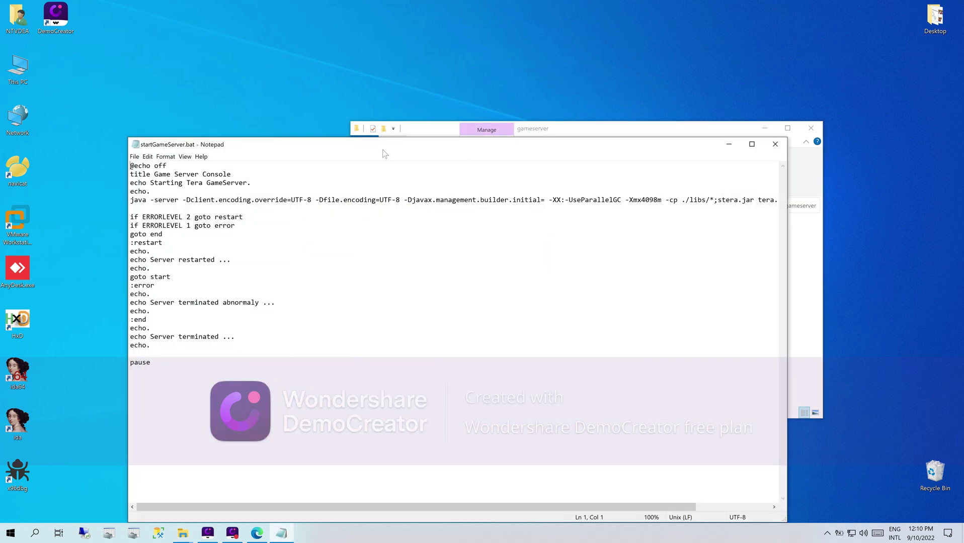
drag(397, 150, 295, 149)
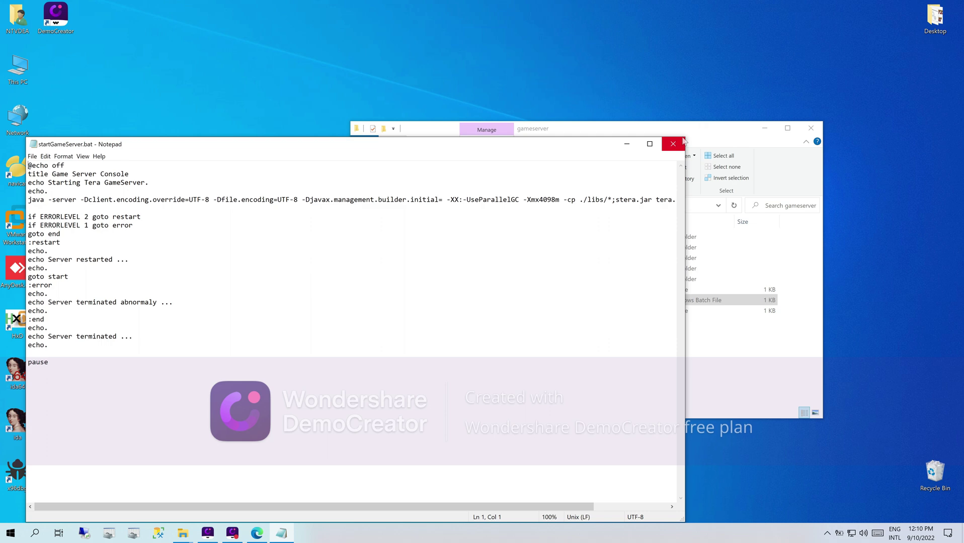
drag(662, 149, 445, 266)
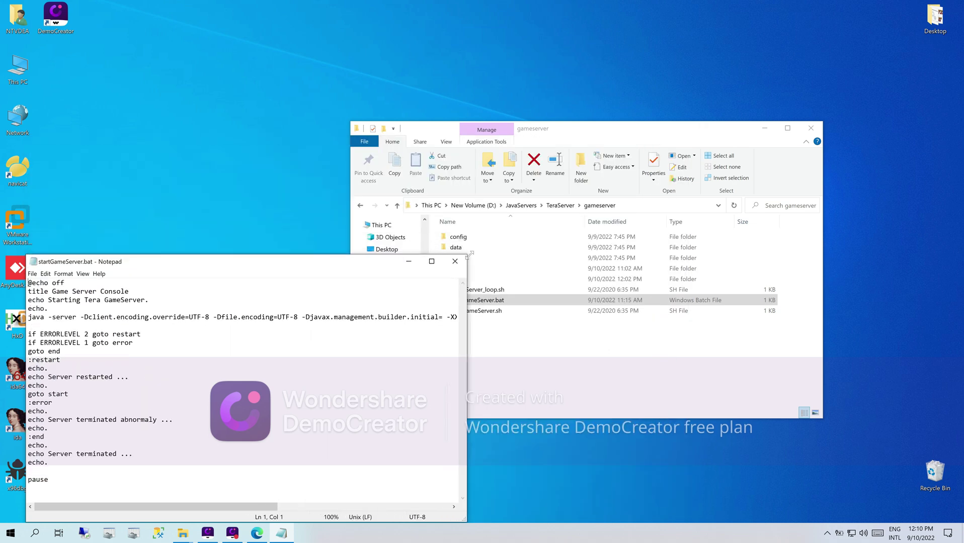
- Copy the jdk-15\bin folder path from Explorer's address bar
click(560, 205)
double_click(465, 250)
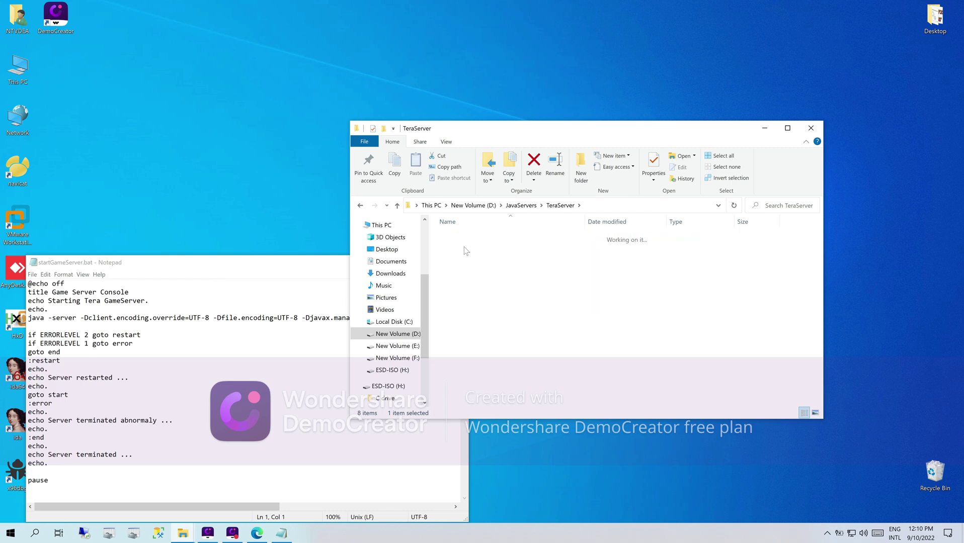
double_click(466, 240)
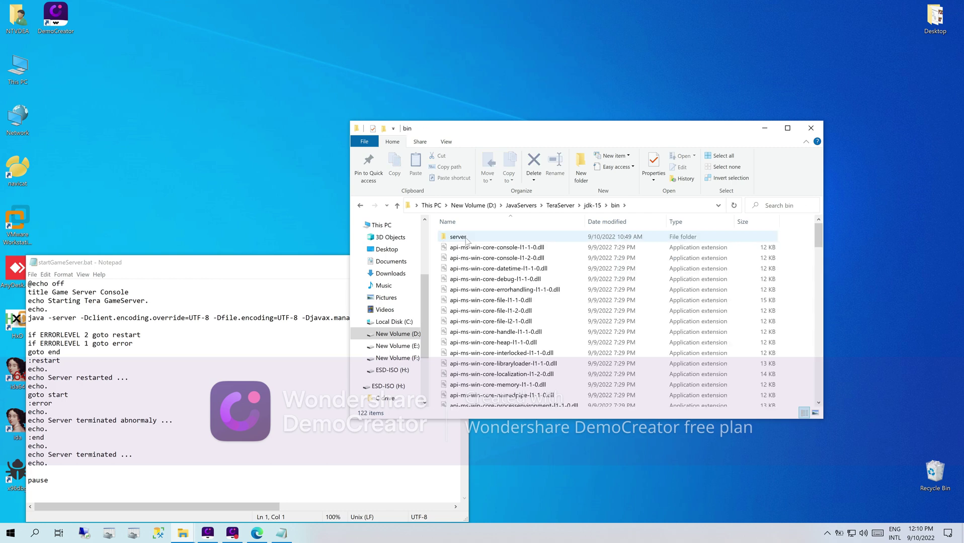
click(654, 206)
key(ctrl+c)
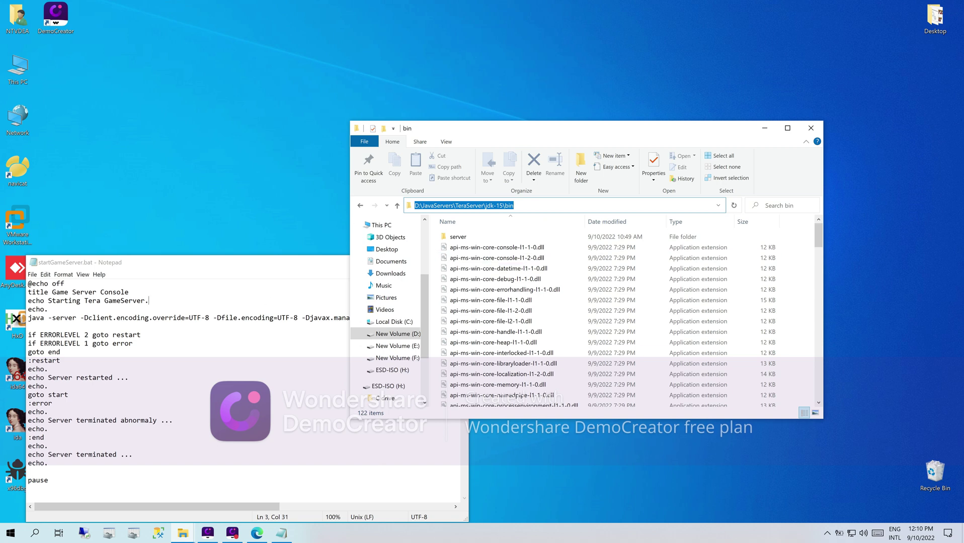
- Add 'PATH=D:\JavaServers\TeraServer\jdk-15\bin' after line 3 and save the batch file
click(149, 300)
key(Return)
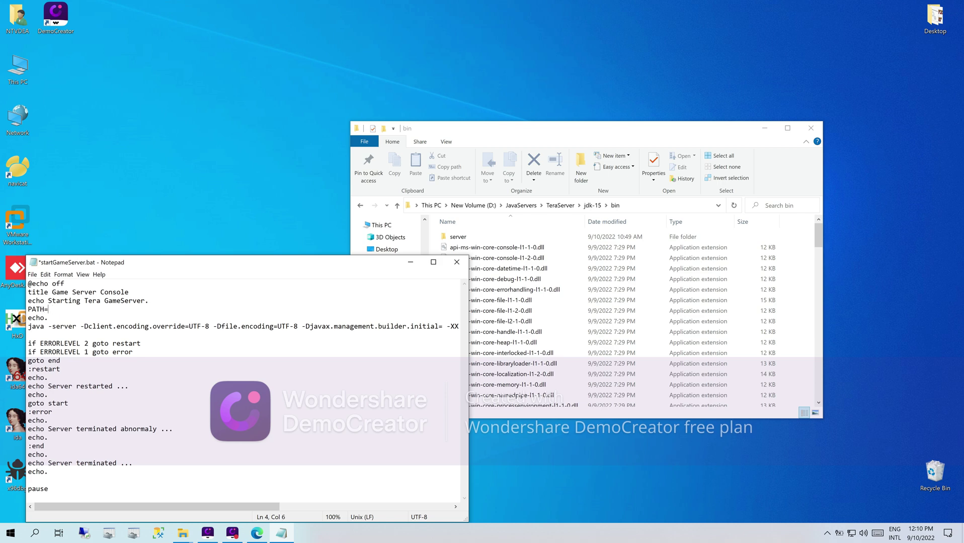
text(PATH=)
key(ctrl+v)
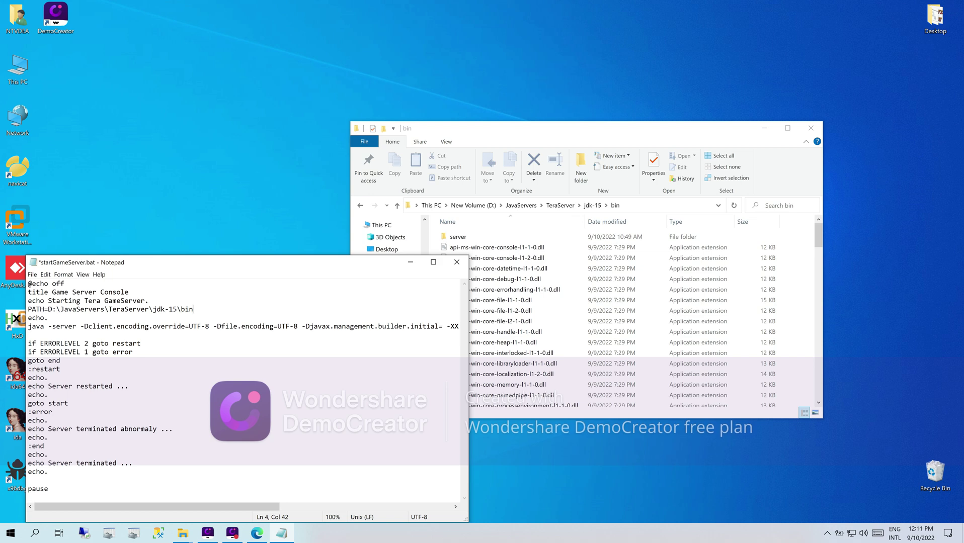
click(457, 262)
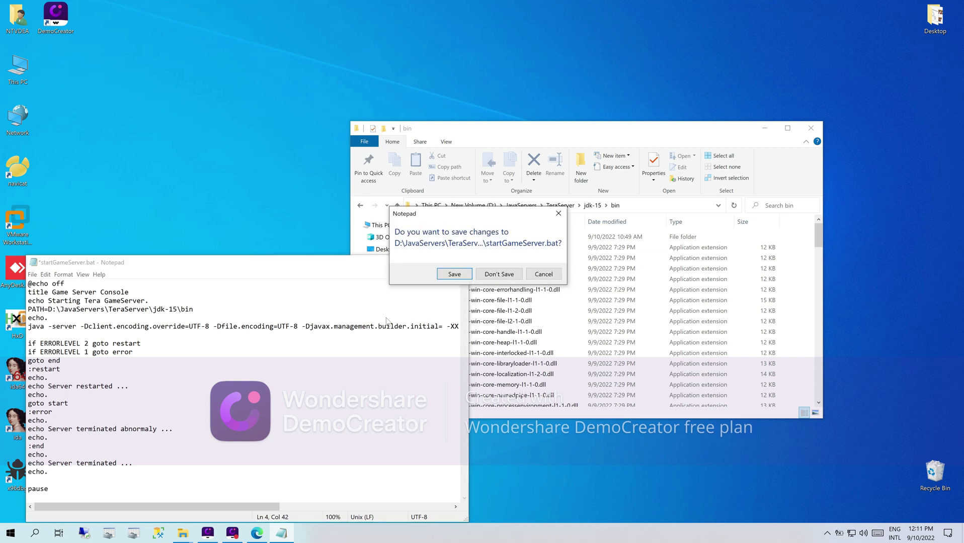
click(454, 274)
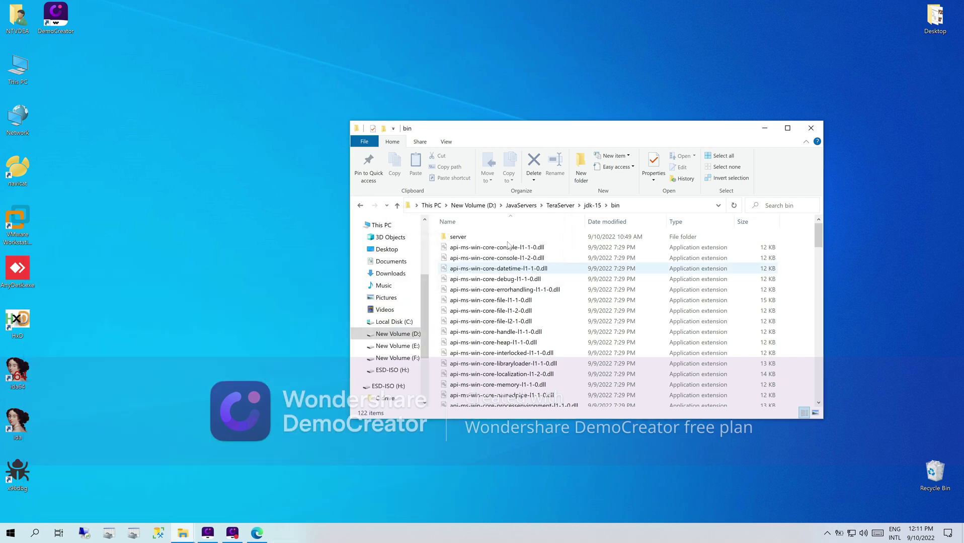
- Launch the TeraServer game server script and allow it through the Windows firewall
click(562, 206)
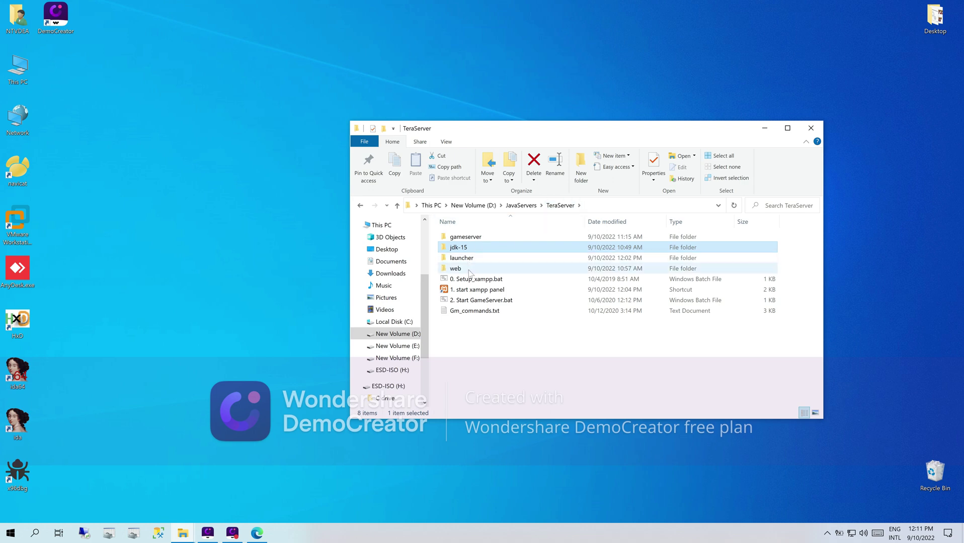
double_click(468, 300)
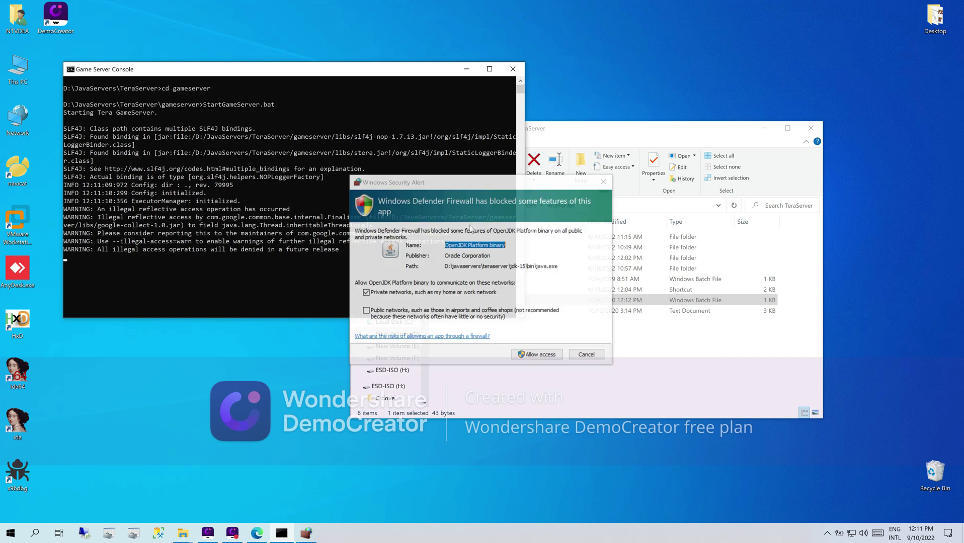
click(529, 357)
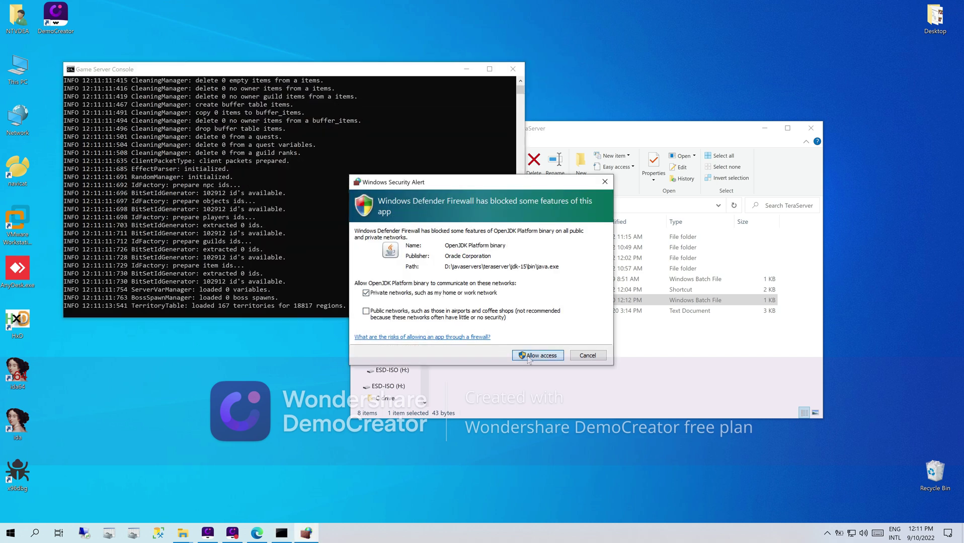
click(529, 357)
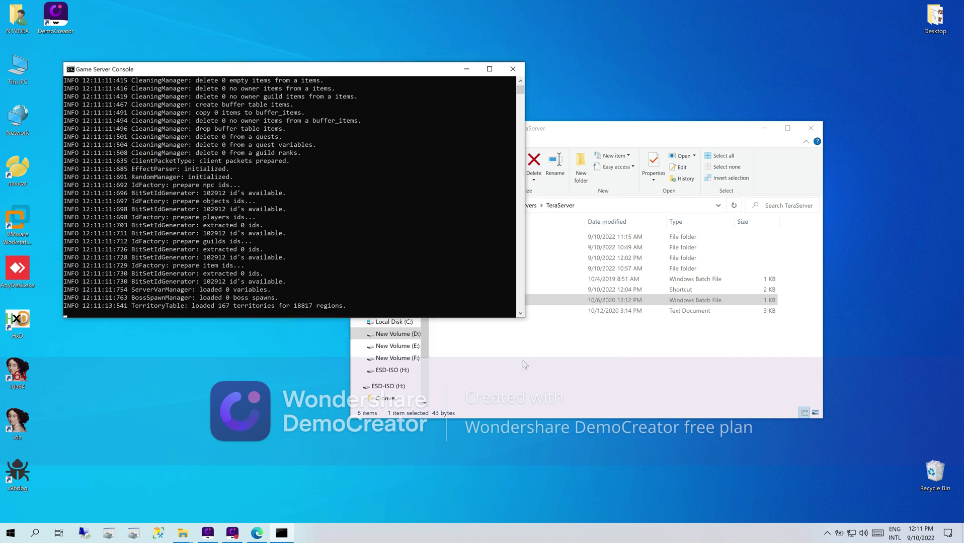
- Confirm the console shows 'GameServer: started', then minimize the server console
click(598, 143)
drag(598, 132, 607, 151)
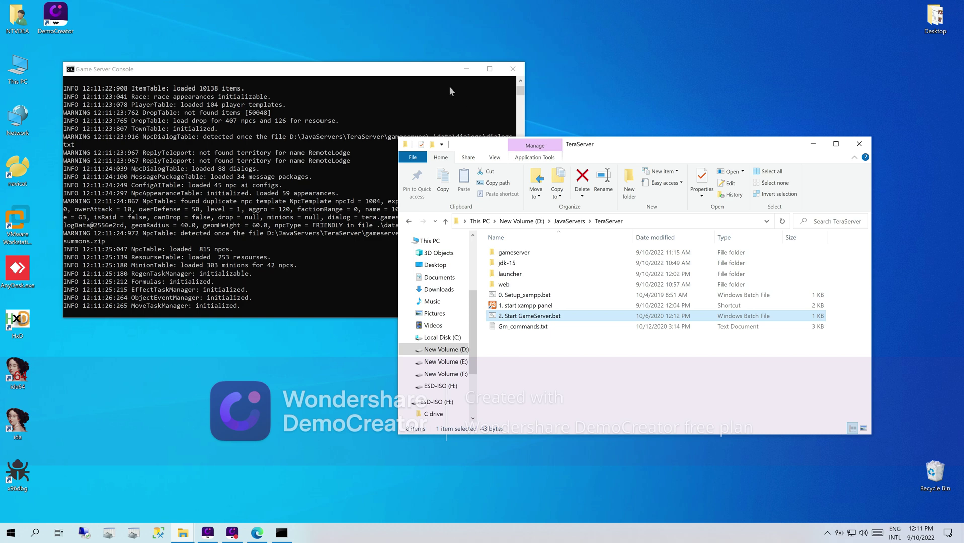
drag(425, 74, 416, 73)
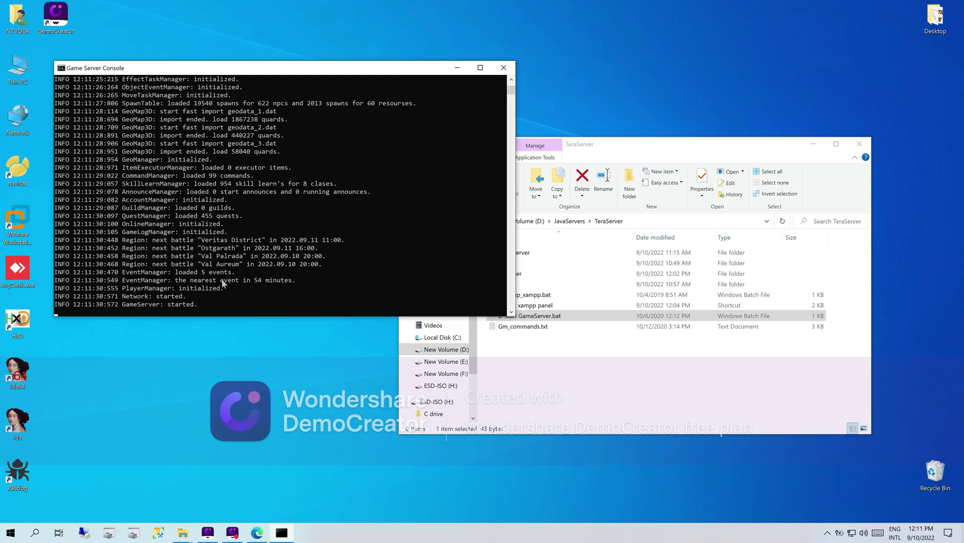
drag(206, 303, 120, 305)
click(256, 305)
key(Escape)
click(457, 68)
- Browse into launcher > launcher_tlexe and check the KR_CH_TH folder's contents
double_click(519, 275)
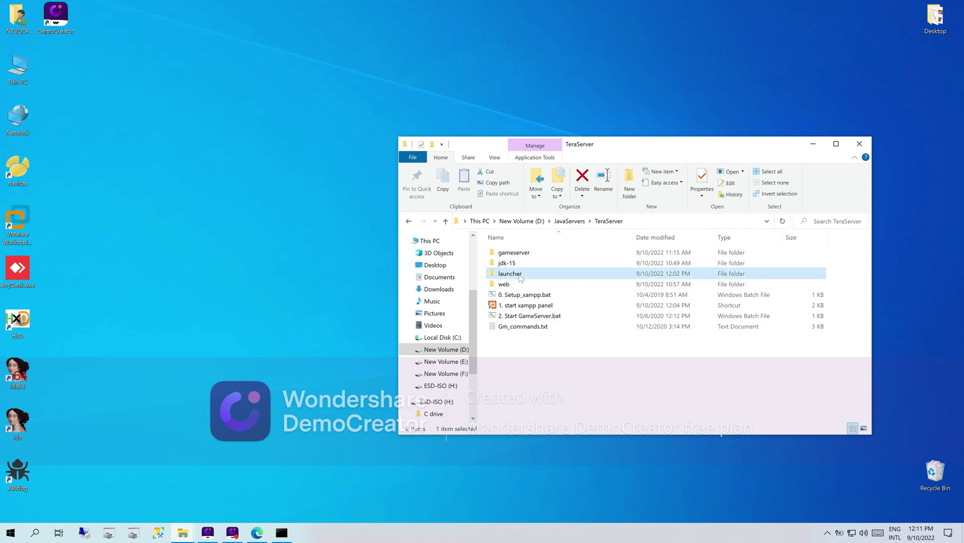
drag(513, 301, 510, 252)
click(502, 310)
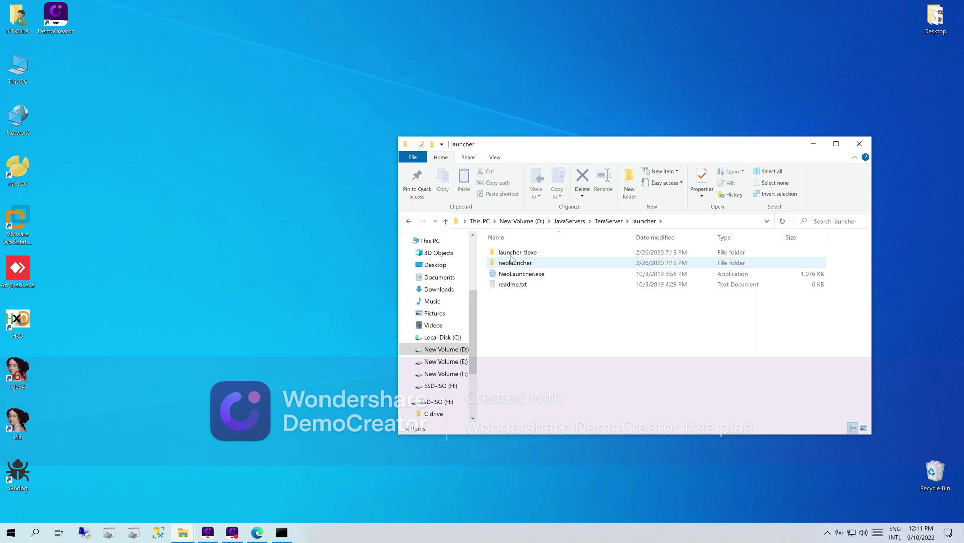
click(511, 256)
double_click(510, 256)
double_click(513, 264)
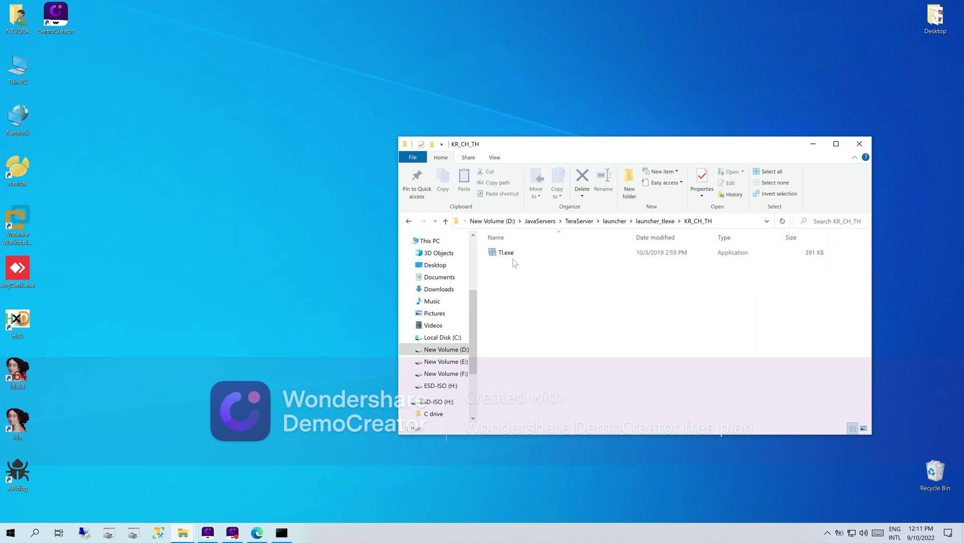
click(408, 222)
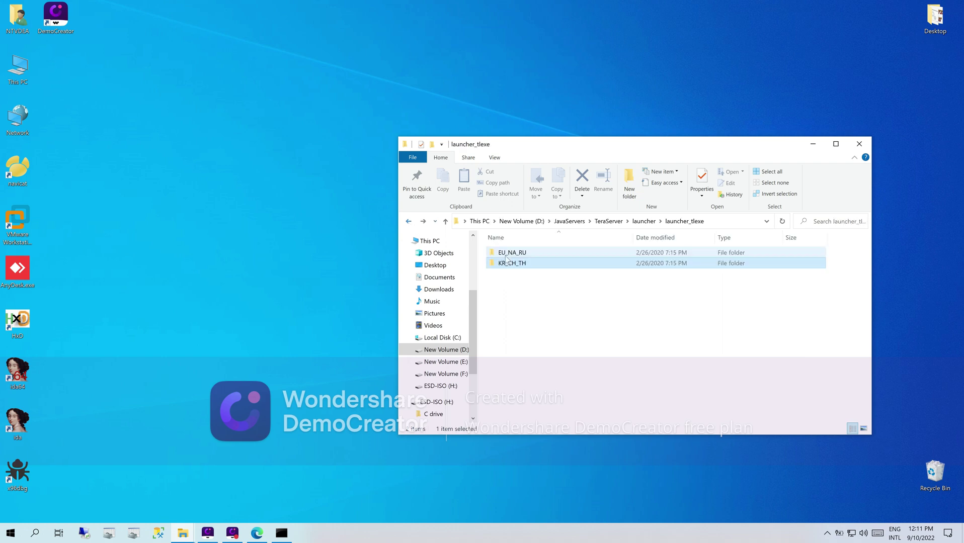
- Copy TI.exe from the EU_NA_RU folder and go back to the launcher folder
double_click(508, 253)
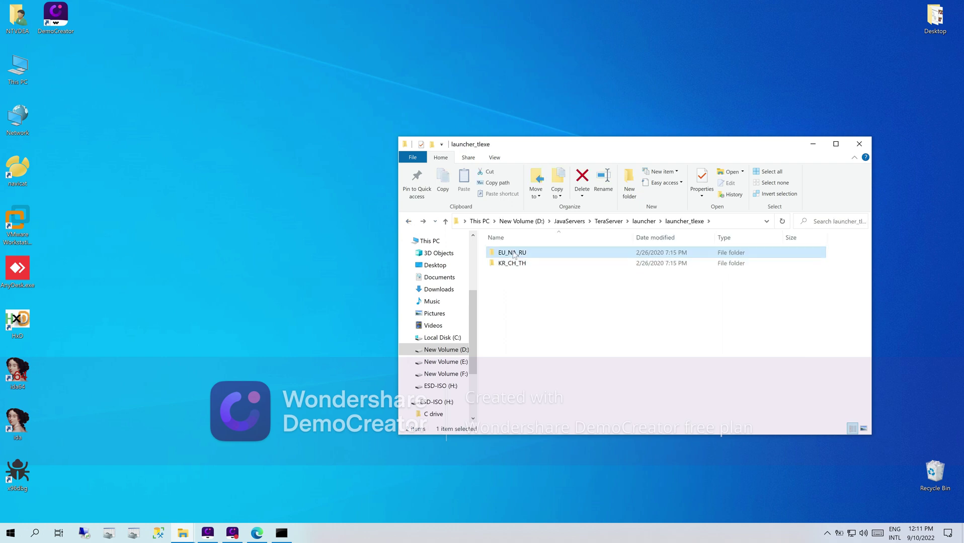
click(506, 255)
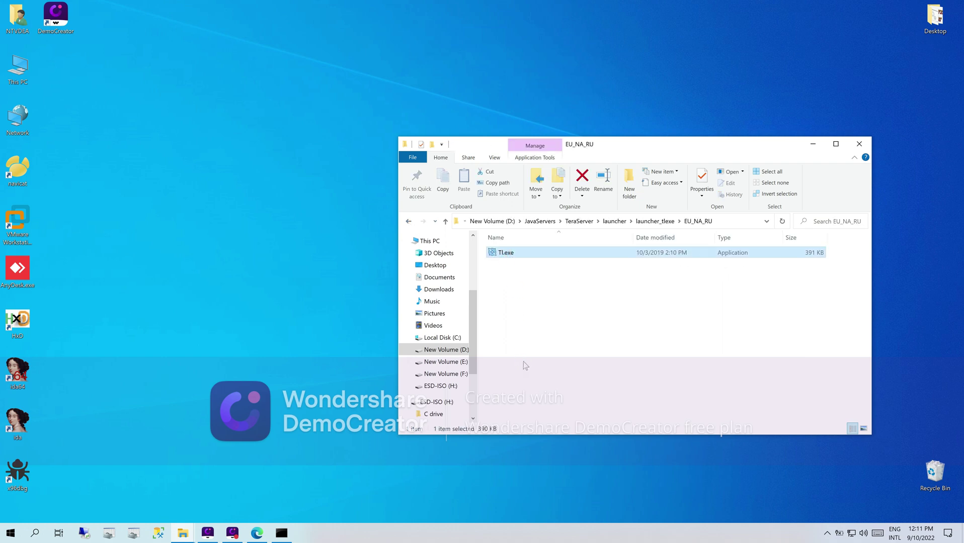
key(shift+F10)
click(531, 423)
click(409, 226)
click(409, 226)
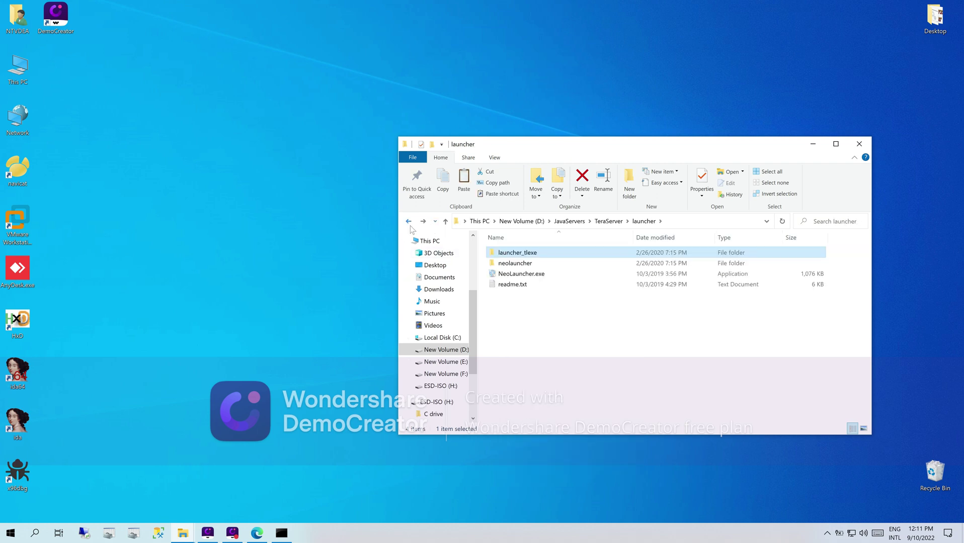
click(183, 533)
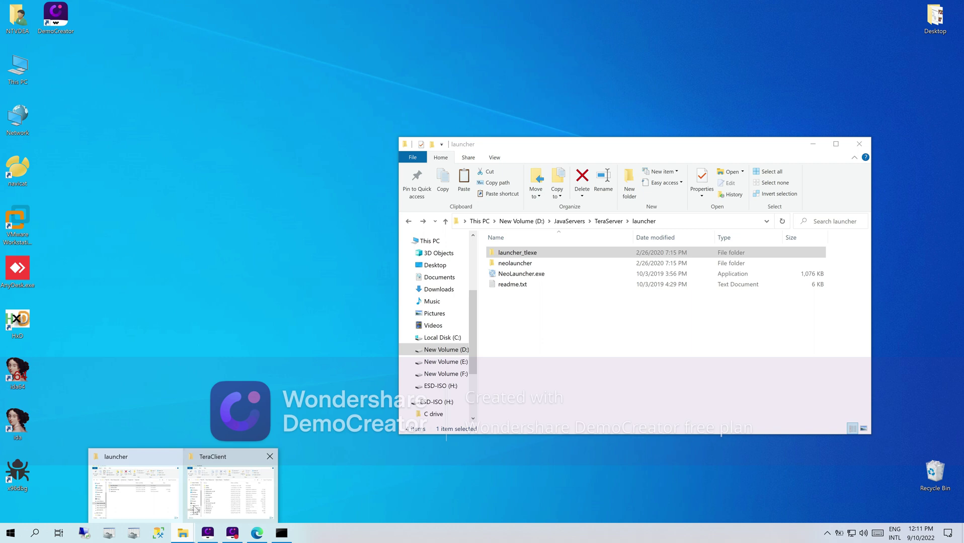
- Place the launcher and TeraClient windows side by side and paste TI.exe into TeraClient\Client
click(211, 497)
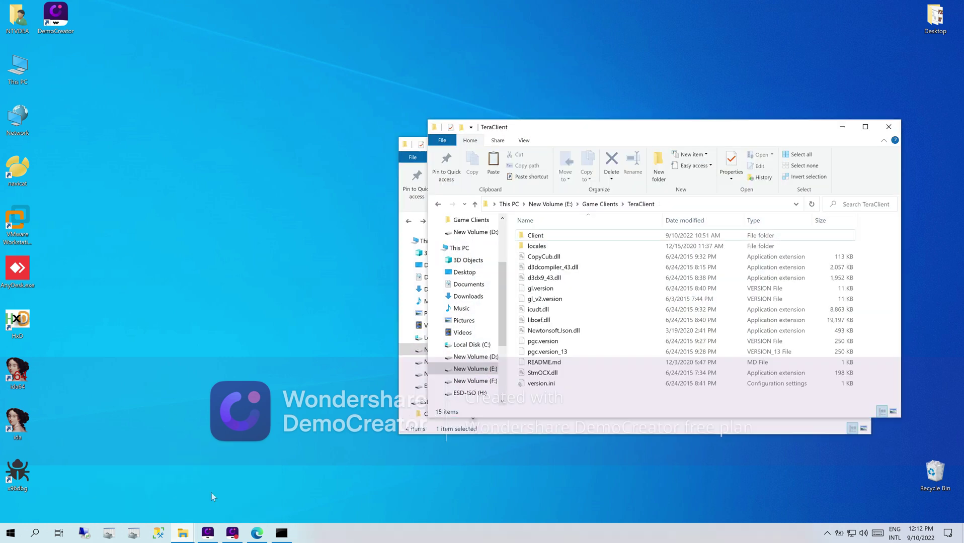
drag(597, 133, 688, 136)
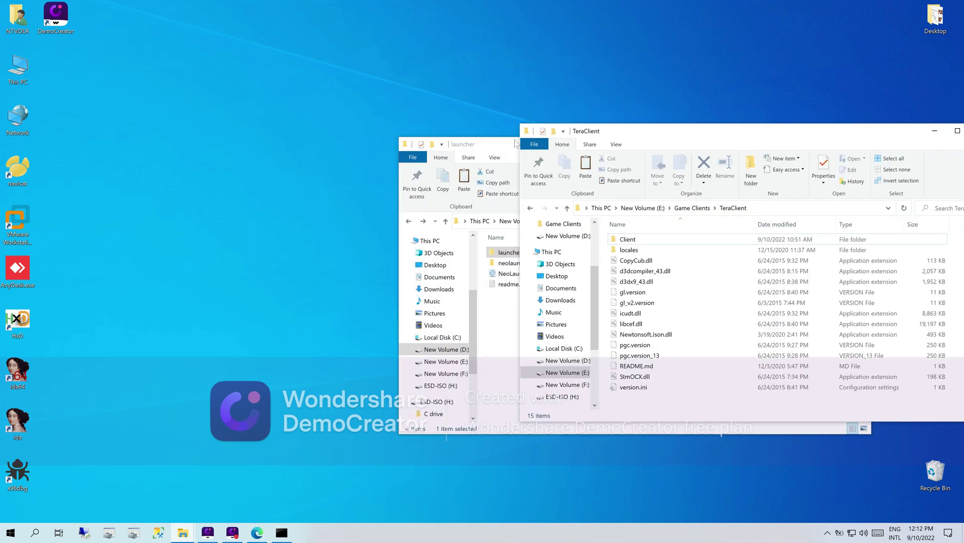
drag(512, 145, 275, 152)
click(649, 135)
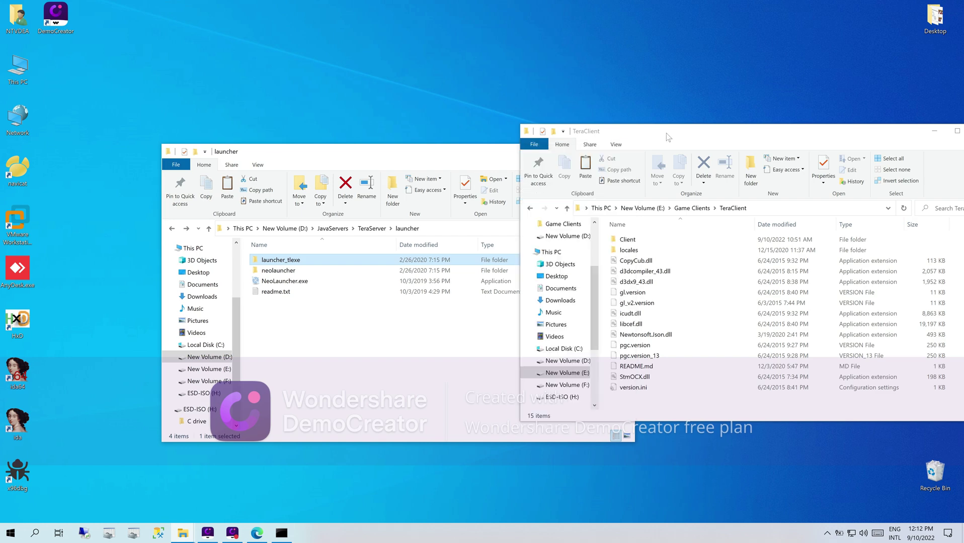
double_click(624, 241)
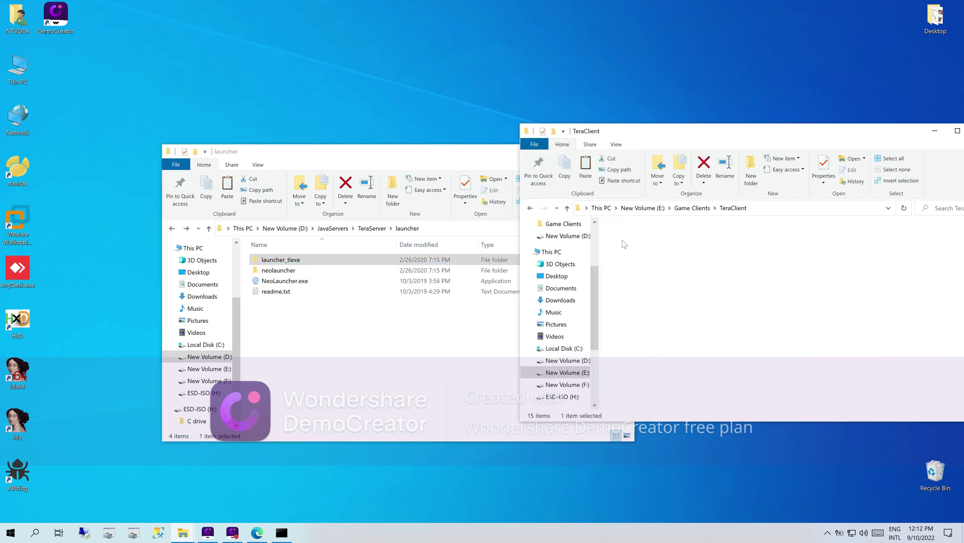
right_click(640, 323)
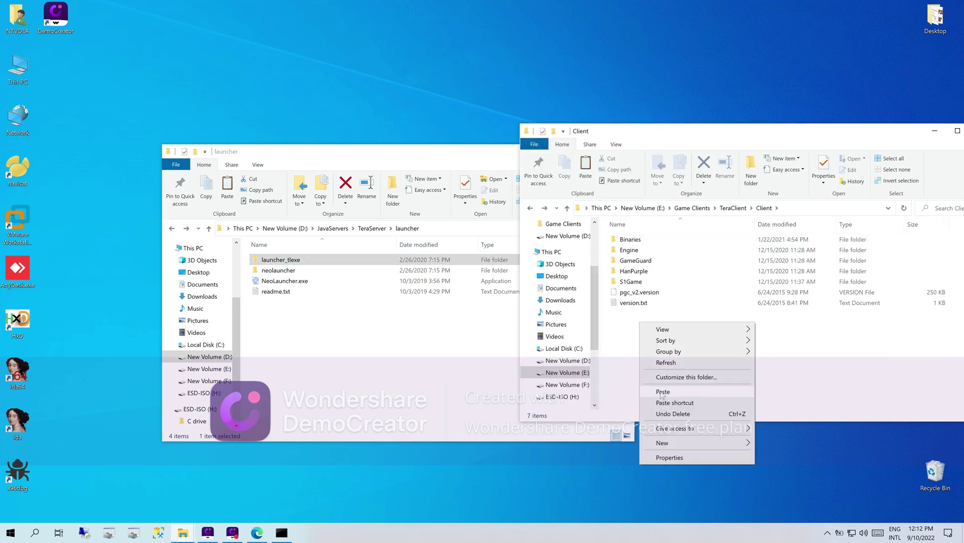
click(663, 392)
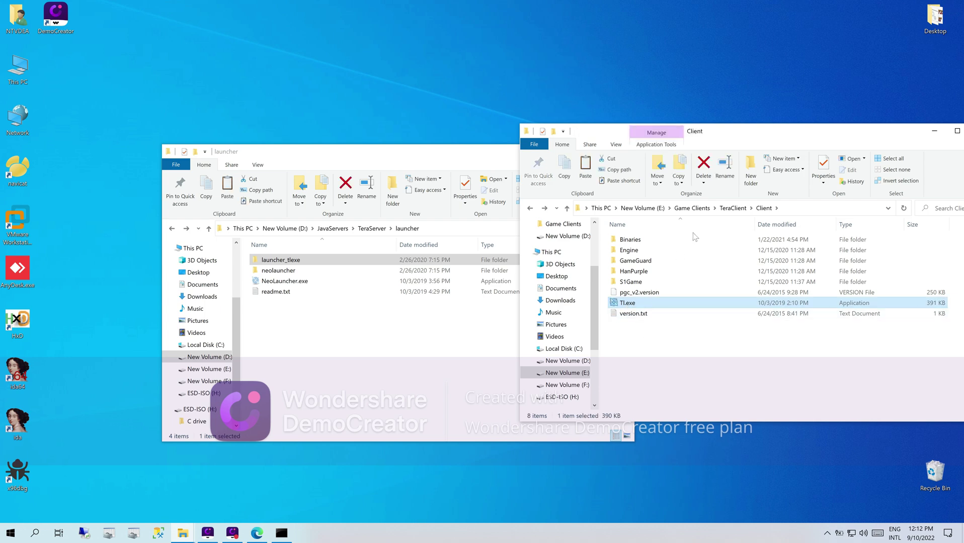
click(739, 210)
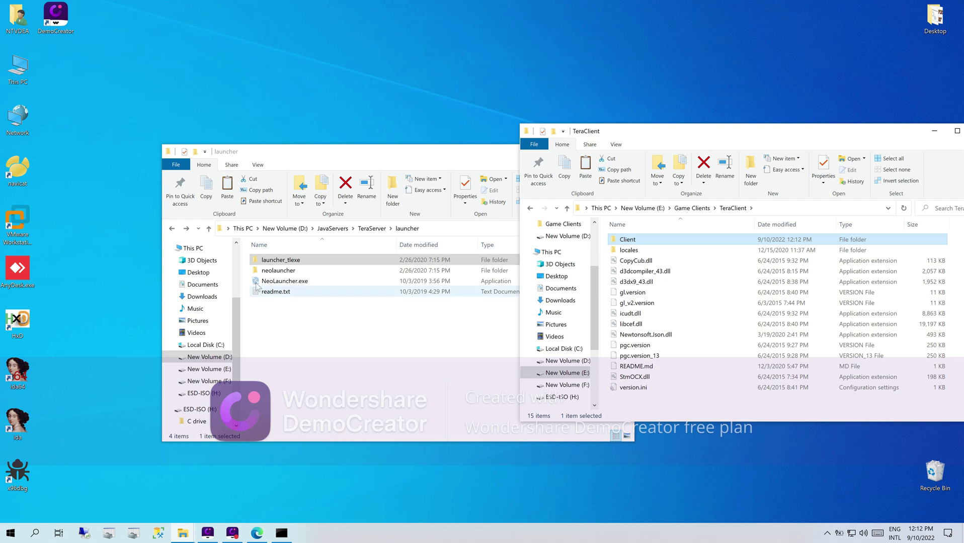
- Copy the neolauncher folder and NeoLauncher.exe into the TeraClient folder
drag(248, 274, 264, 285)
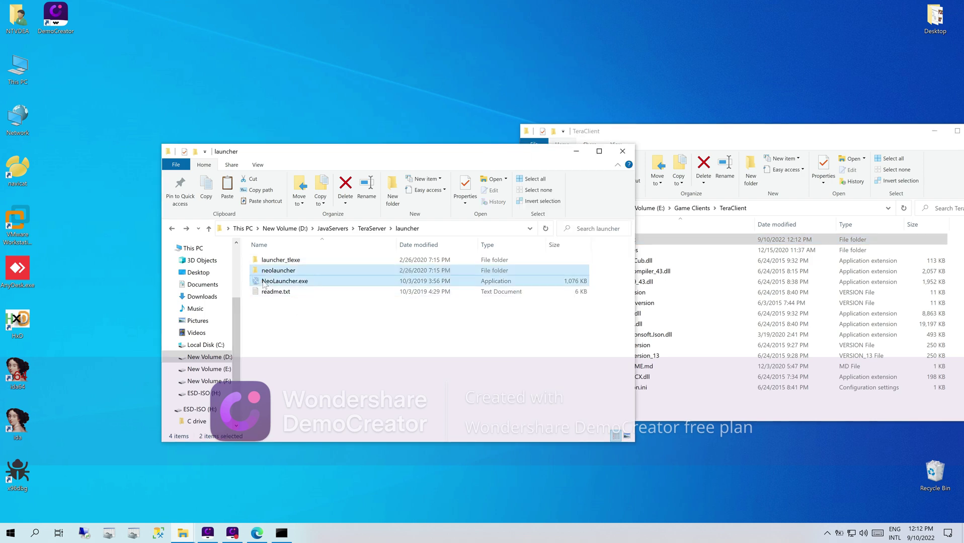
right_click(263, 282)
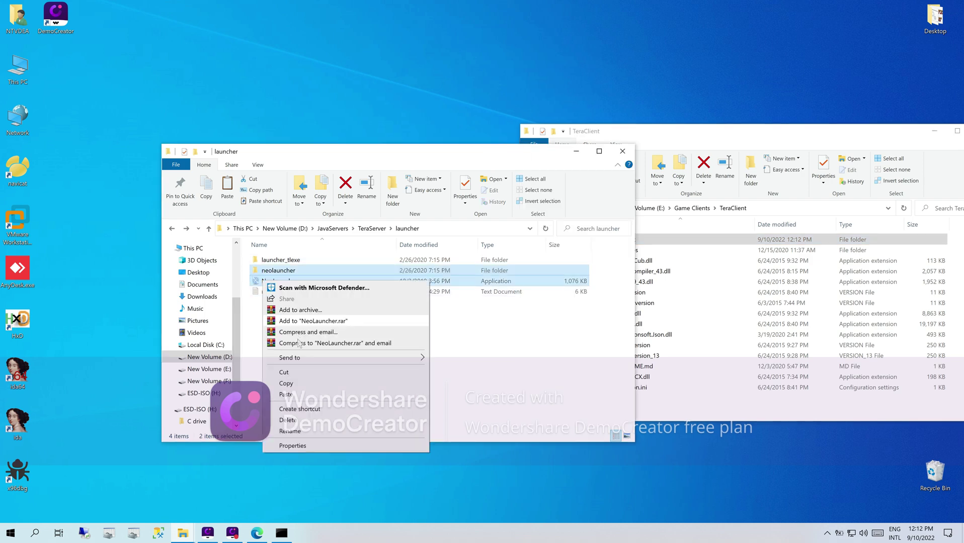
click(295, 385)
click(683, 409)
right_click(661, 402)
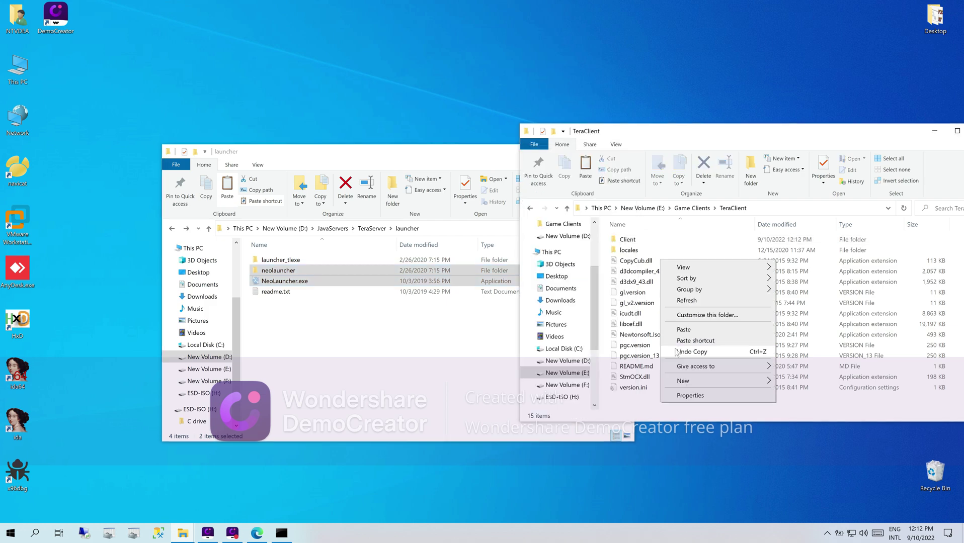
click(684, 330)
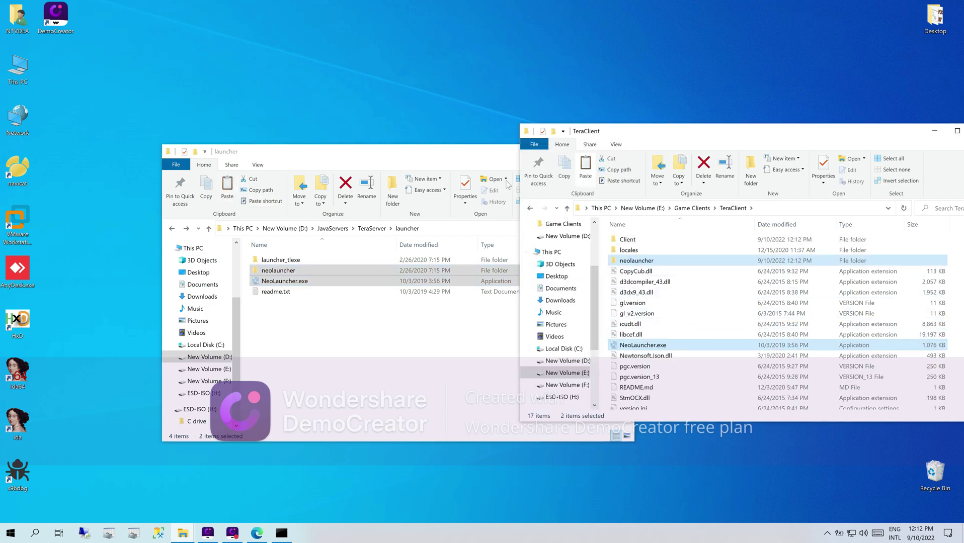
- Open the copied neolauncher folder in TeraClient and select neo_app_conf.json
drag(497, 156, 393, 158)
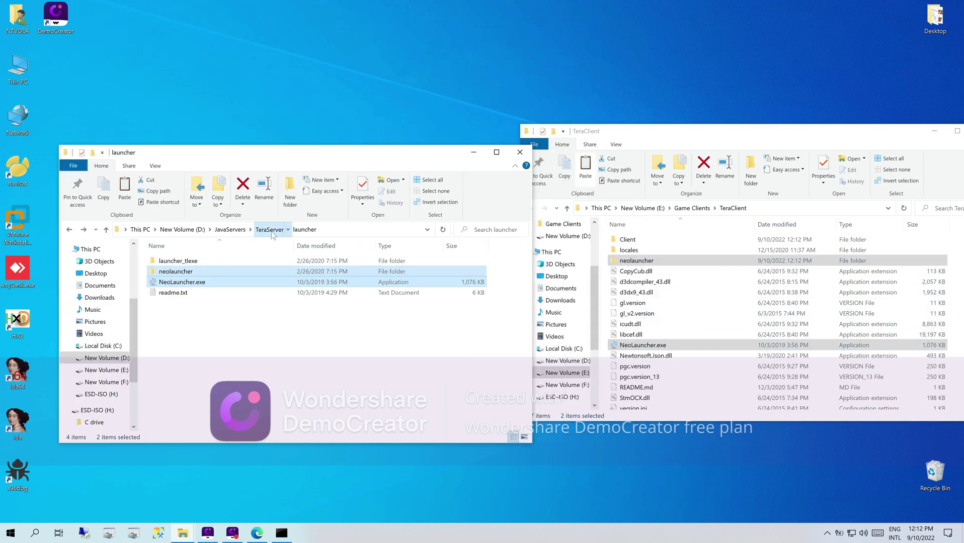
click(270, 230)
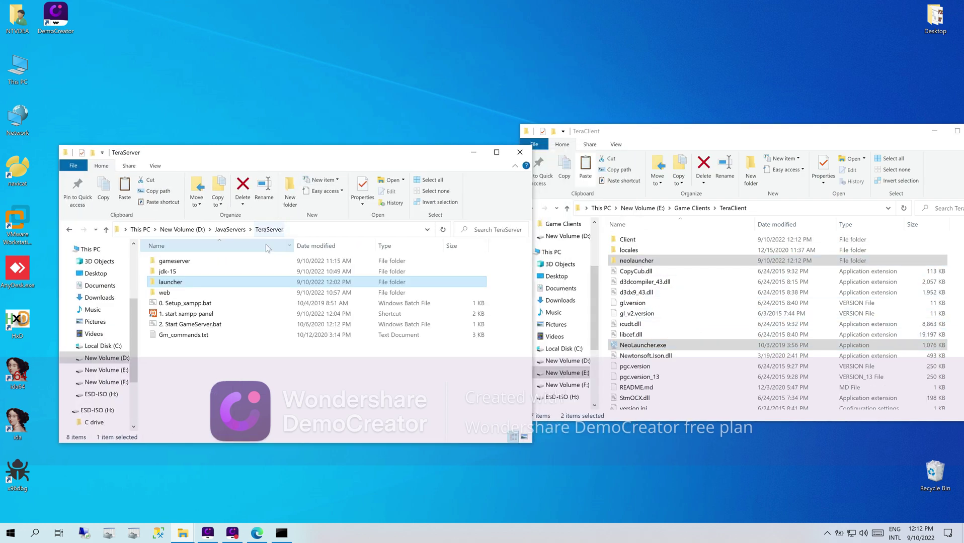
click(697, 146)
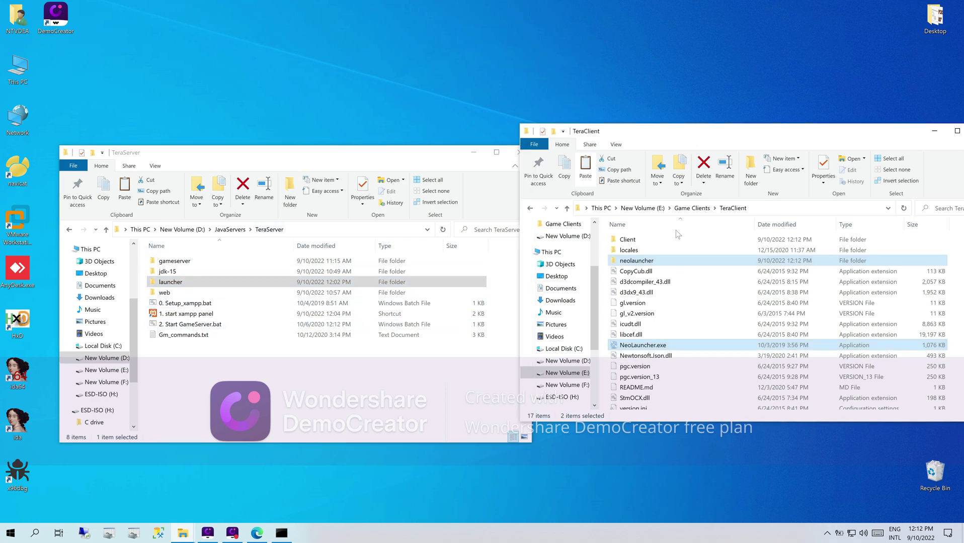
click(644, 260)
double_click(644, 260)
click(633, 252)
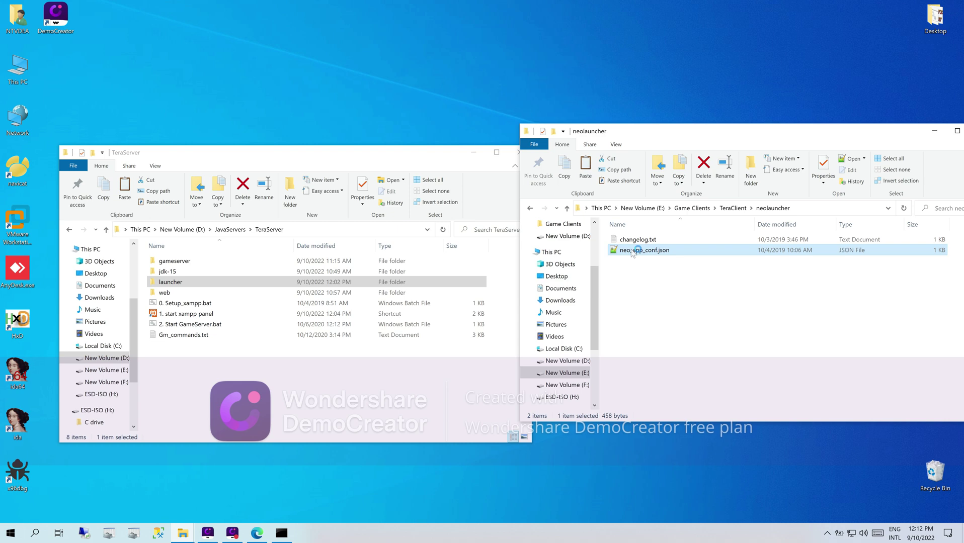
double_click(632, 253)
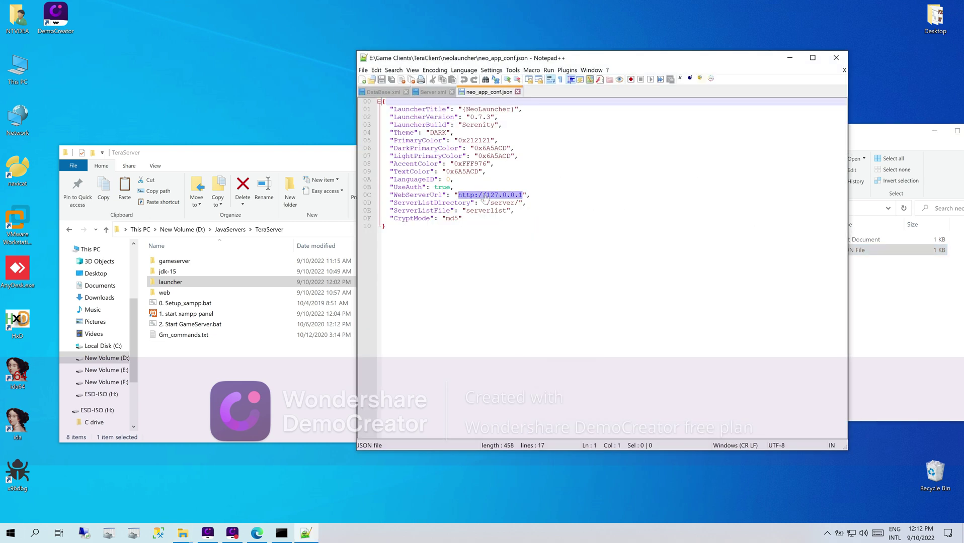
click(518, 92)
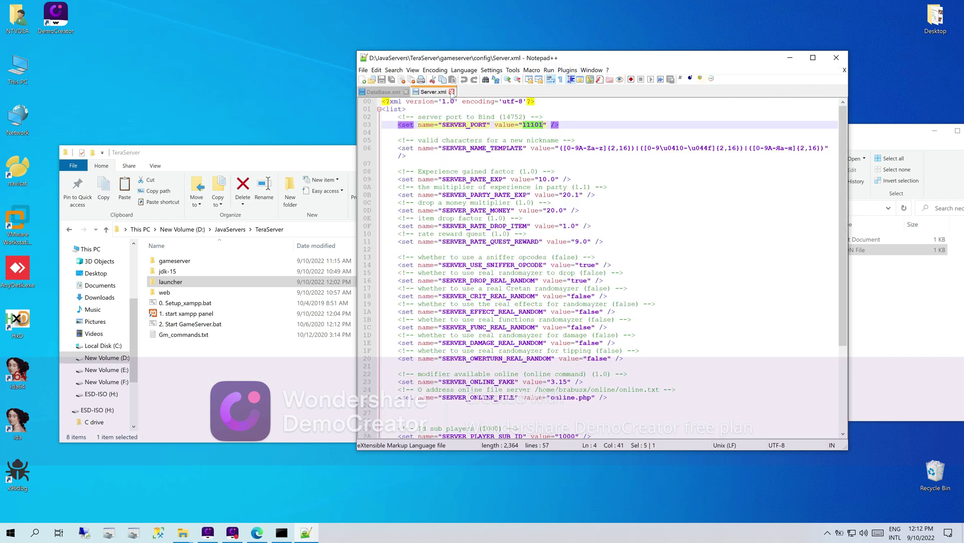
click(451, 93)
click(836, 58)
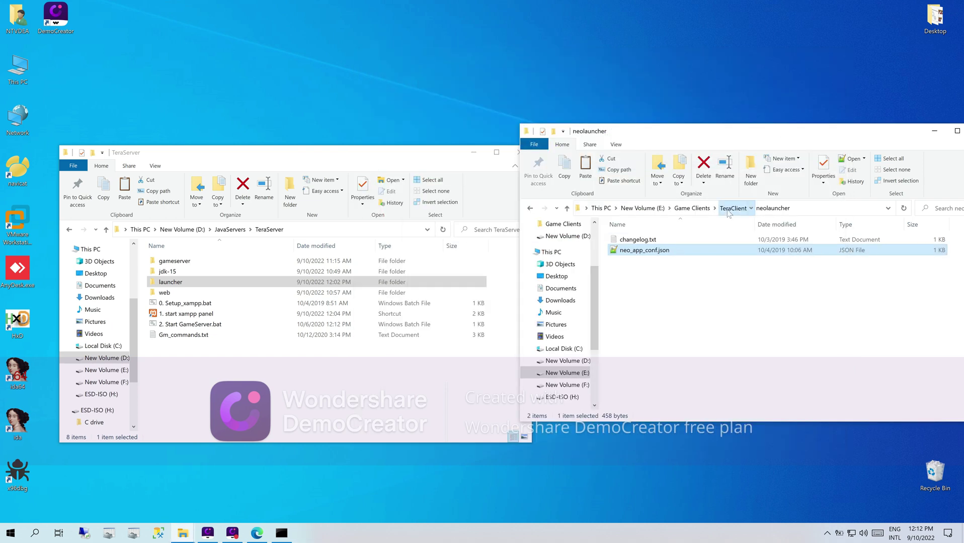
click(729, 210)
- Launch NeoLauncher, choose EU client with English, log in, and start the game
double_click(635, 347)
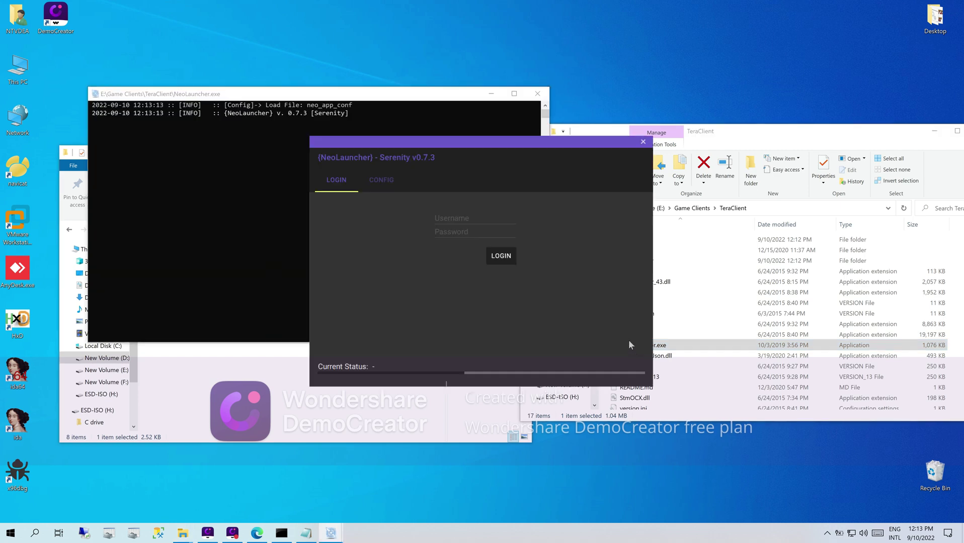
click(388, 181)
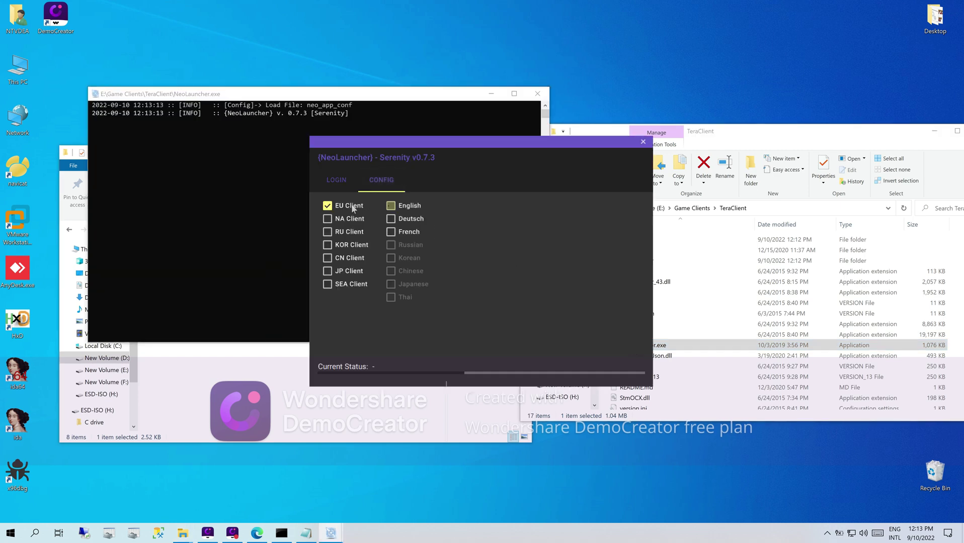
click(391, 207)
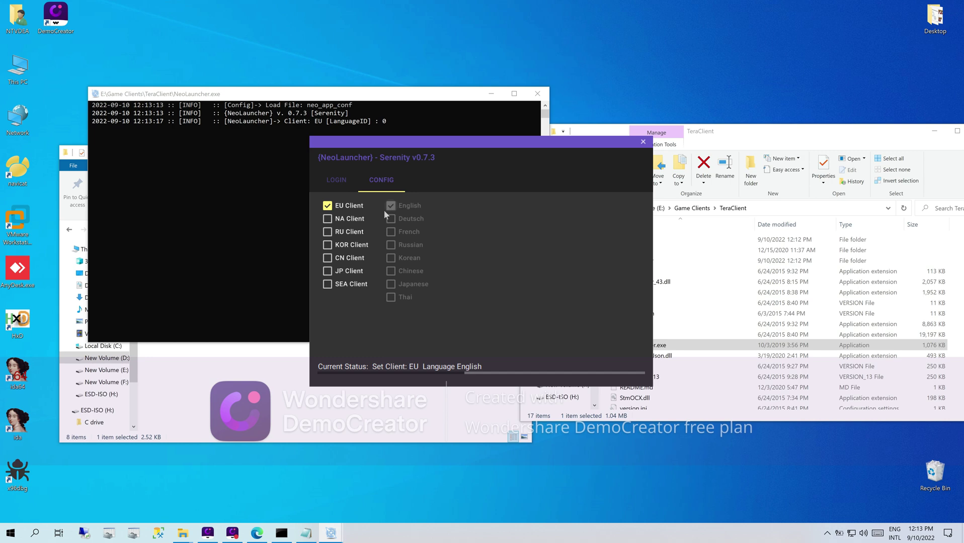
click(344, 182)
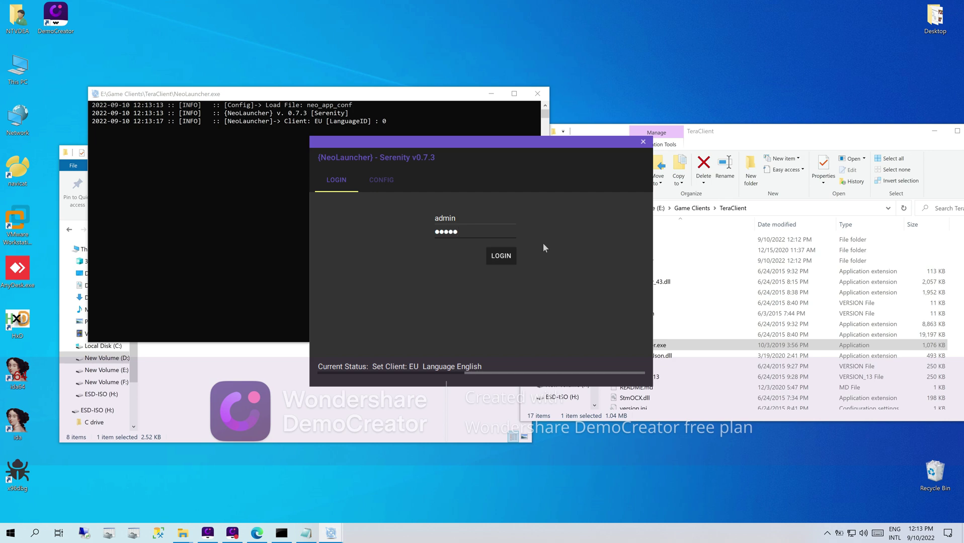
click(501, 256)
click(502, 256)
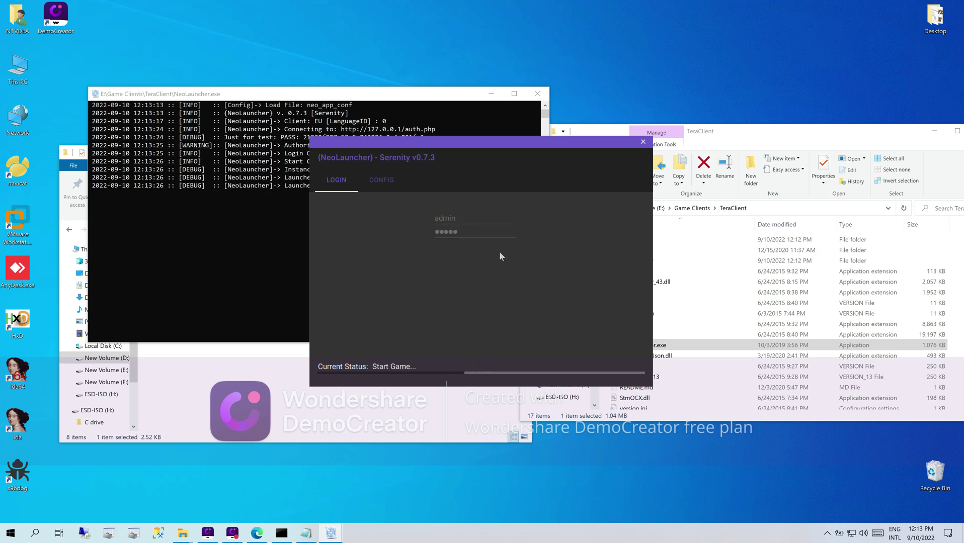
- Move the launcher aside, skip the TERA intro video with Escape, and restore the window
drag(509, 150, 663, 177)
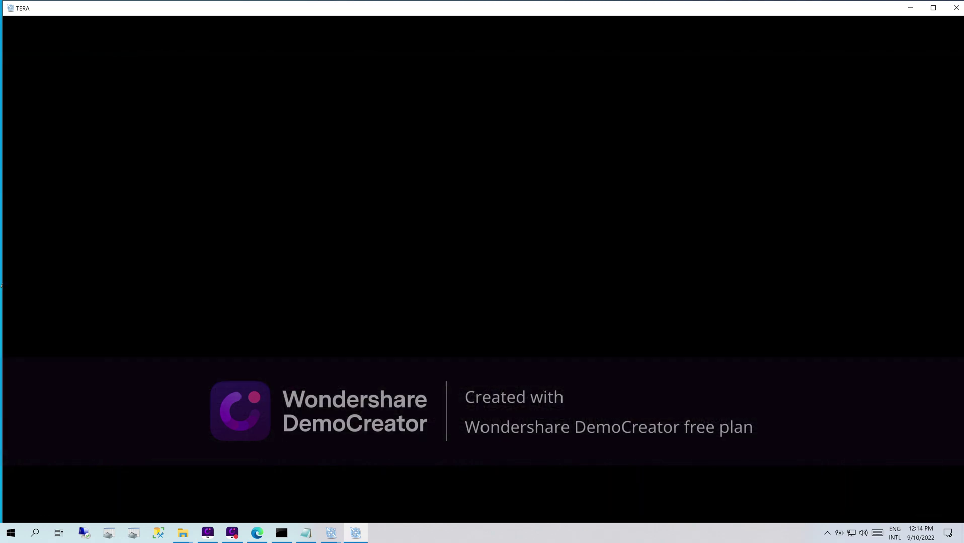
key(Escape)
click(925, 8)
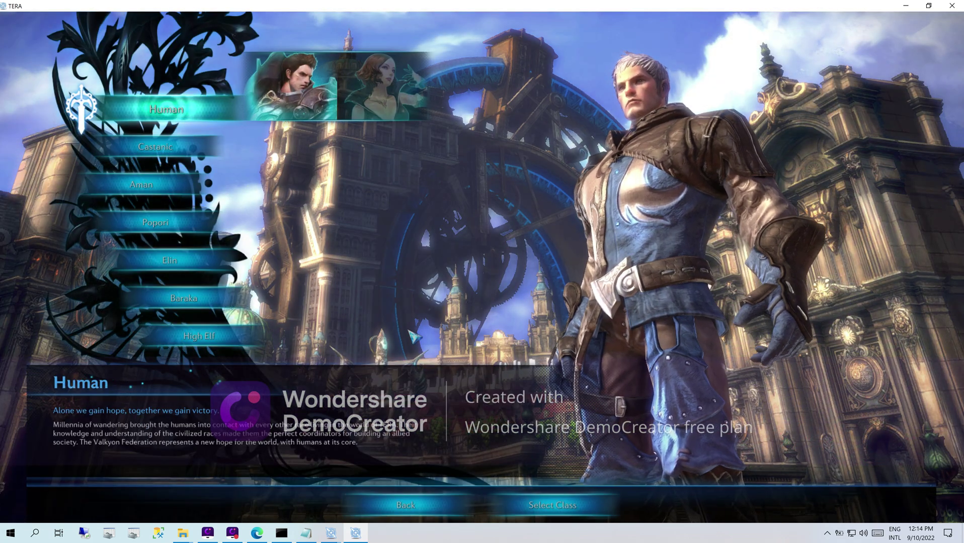
- Preview Castanic, Aman, Popori, Elin, Baraka and High Elf, then pick Baraka and continue
click(153, 154)
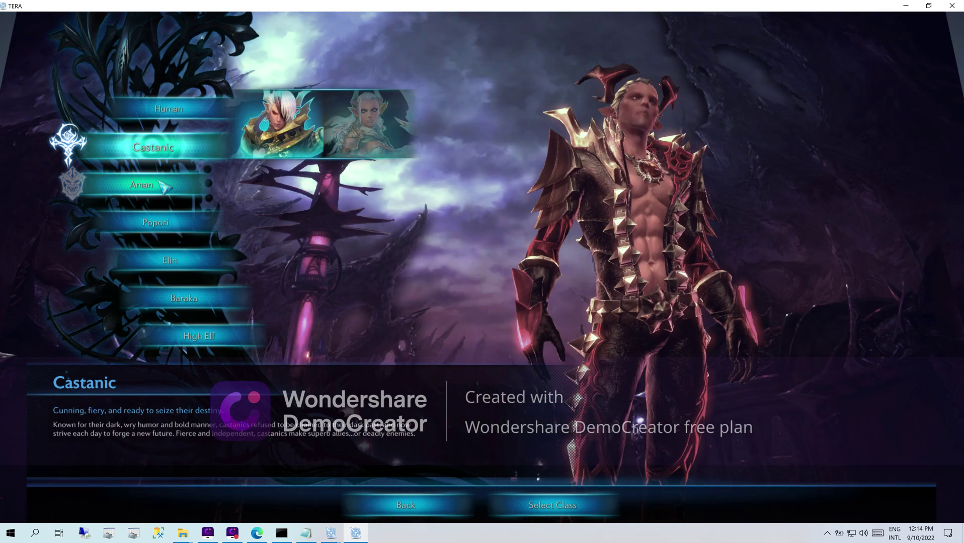
click(157, 186)
click(161, 219)
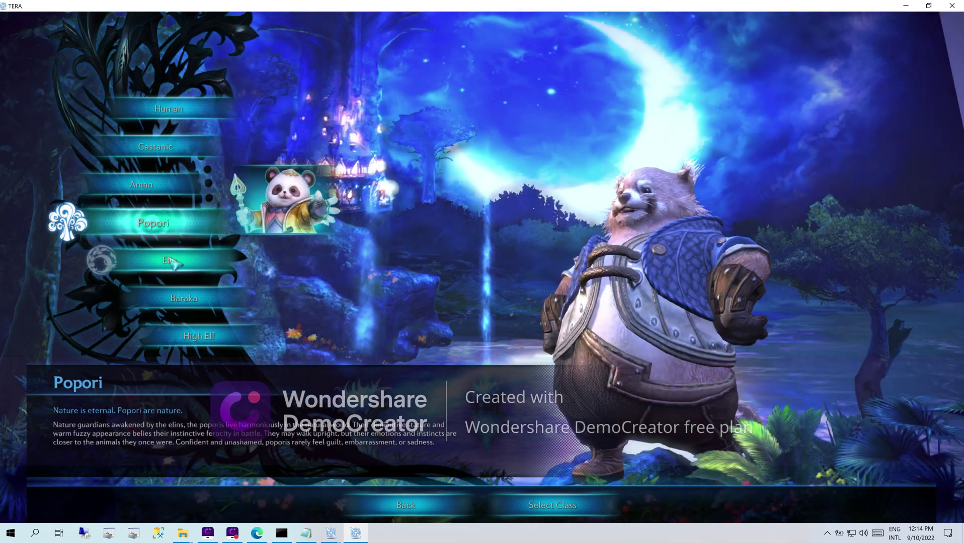
click(170, 259)
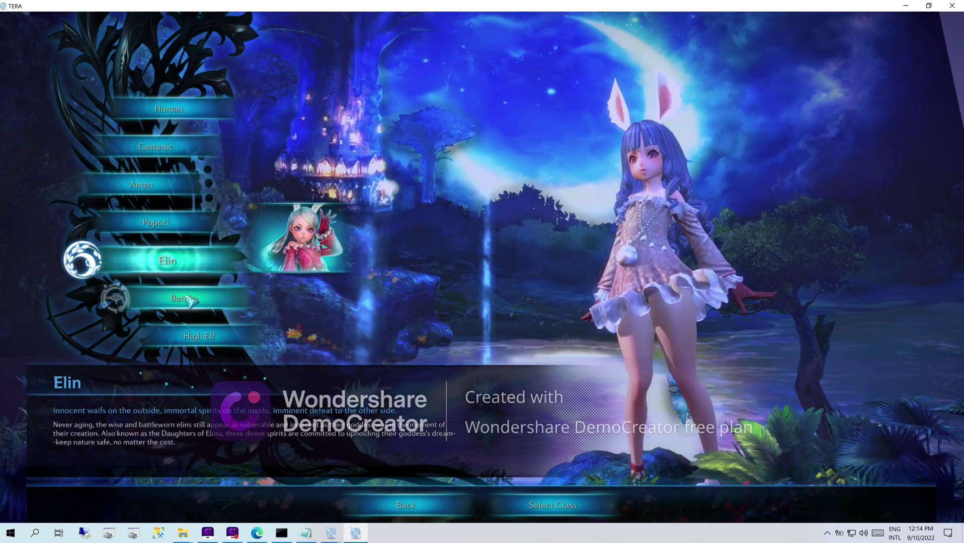
click(187, 299)
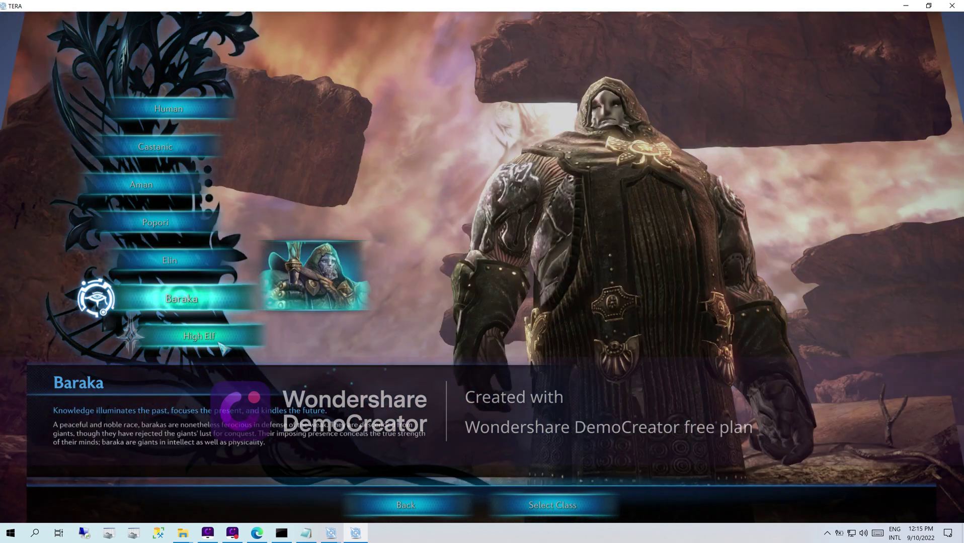
click(221, 339)
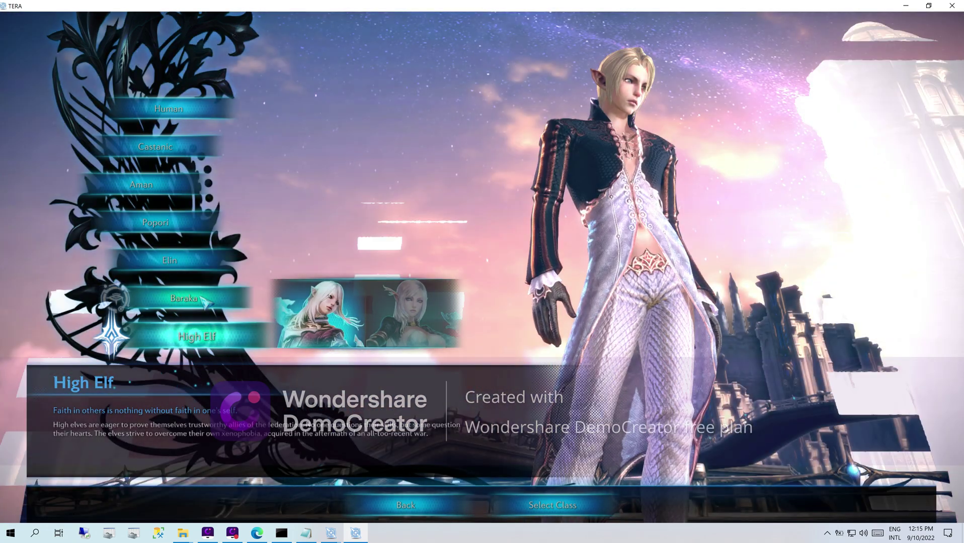
click(182, 299)
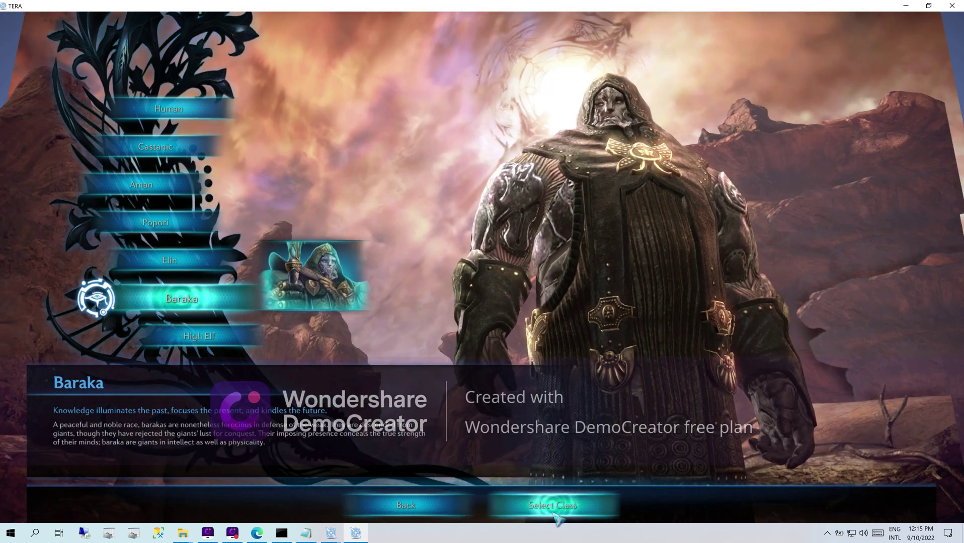
click(552, 508)
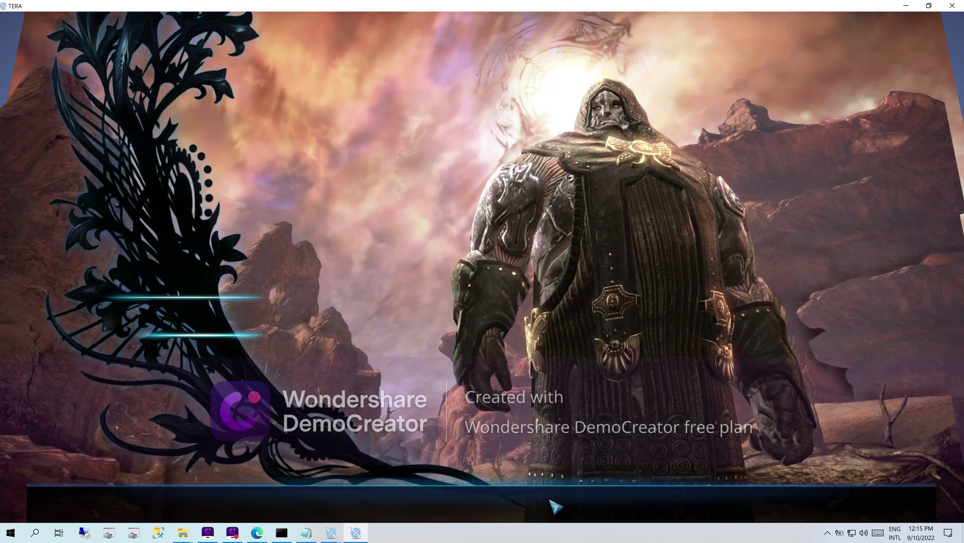